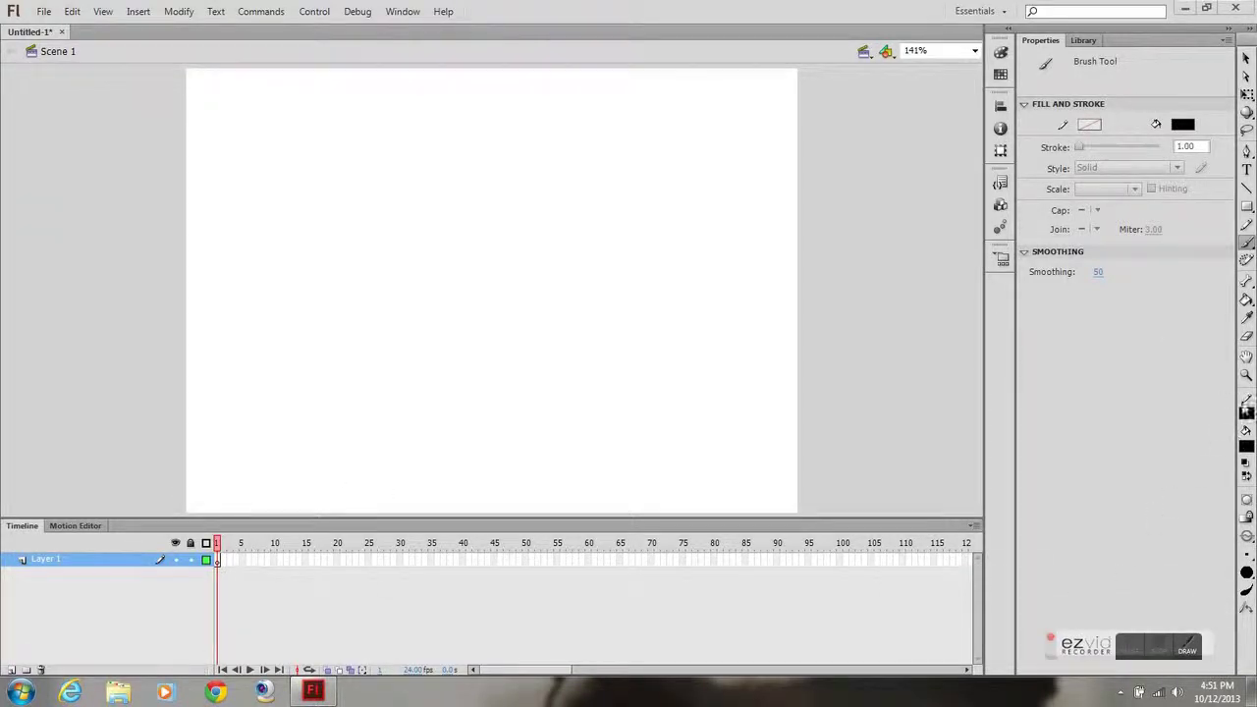
Choose the Brush tool and rename Layer 1 as StickMan.
{"action": "left_click", "coordinate": [1246, 242]}
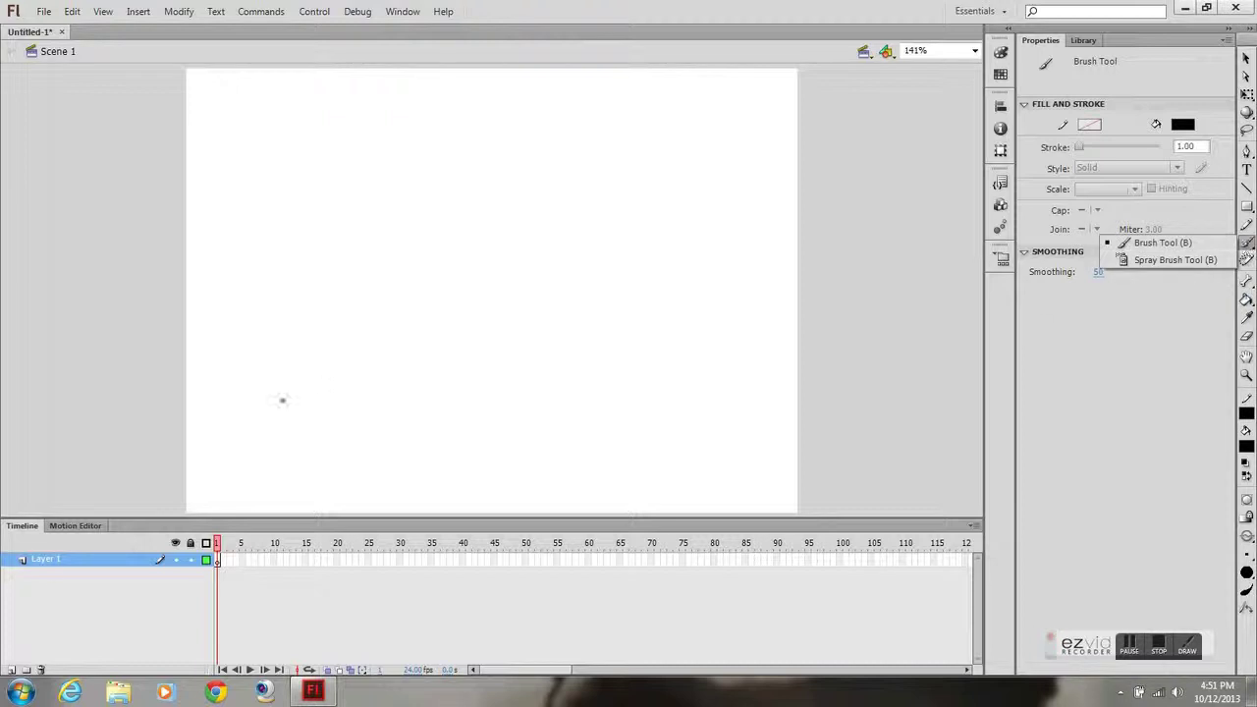
{"action": "double_click", "coordinate": [56, 561]}
{"action": "type", "text": "StickMan"}
{"action": "key", "text": "Return"}
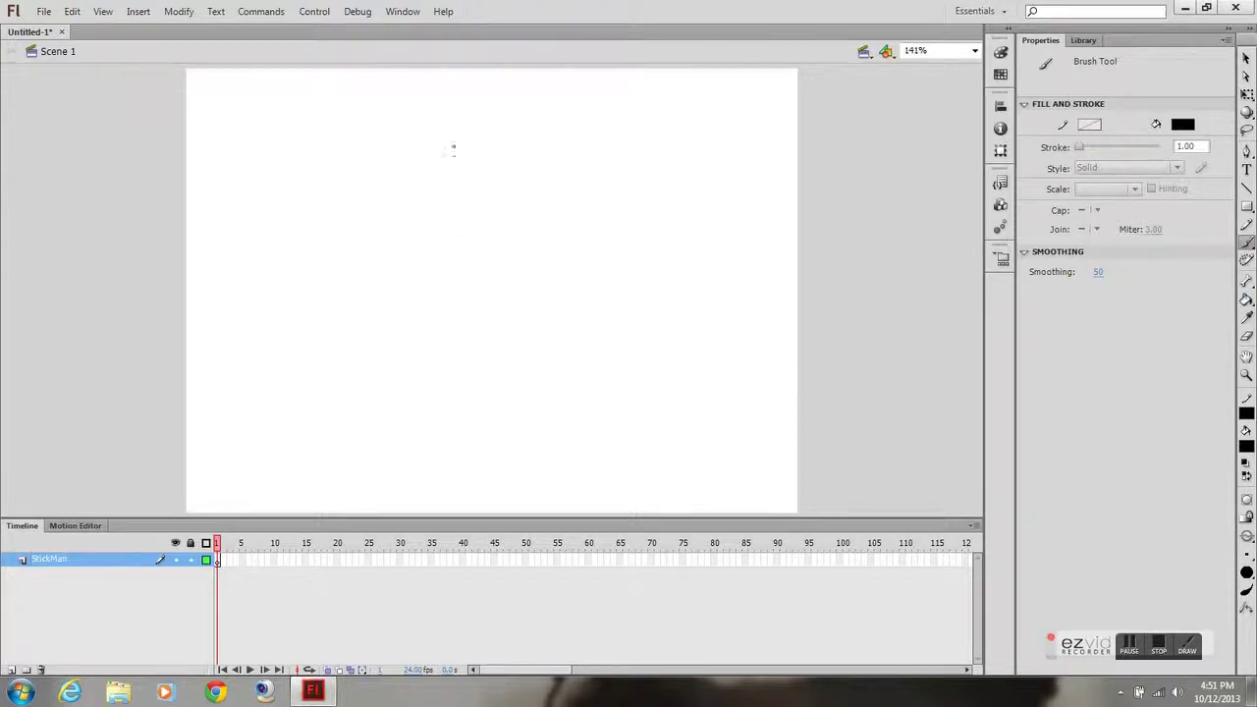
Brush a black stick figure with a round head, straight torso, bent legs with outward-pointing feet, one raised forearm and one lowered forearm.
{"action": "mouse_move", "coordinate": [493, 106]}
{"action": "left_mouse_down"}
{"action": "mouse_move", "coordinate": [467, 150]}
{"action": "mouse_move", "coordinate": [490, 168]}
{"action": "mouse_move", "coordinate": [522, 156]}
{"action": "mouse_move", "coordinate": [509, 106]}
{"action": "left_mouse_up"}
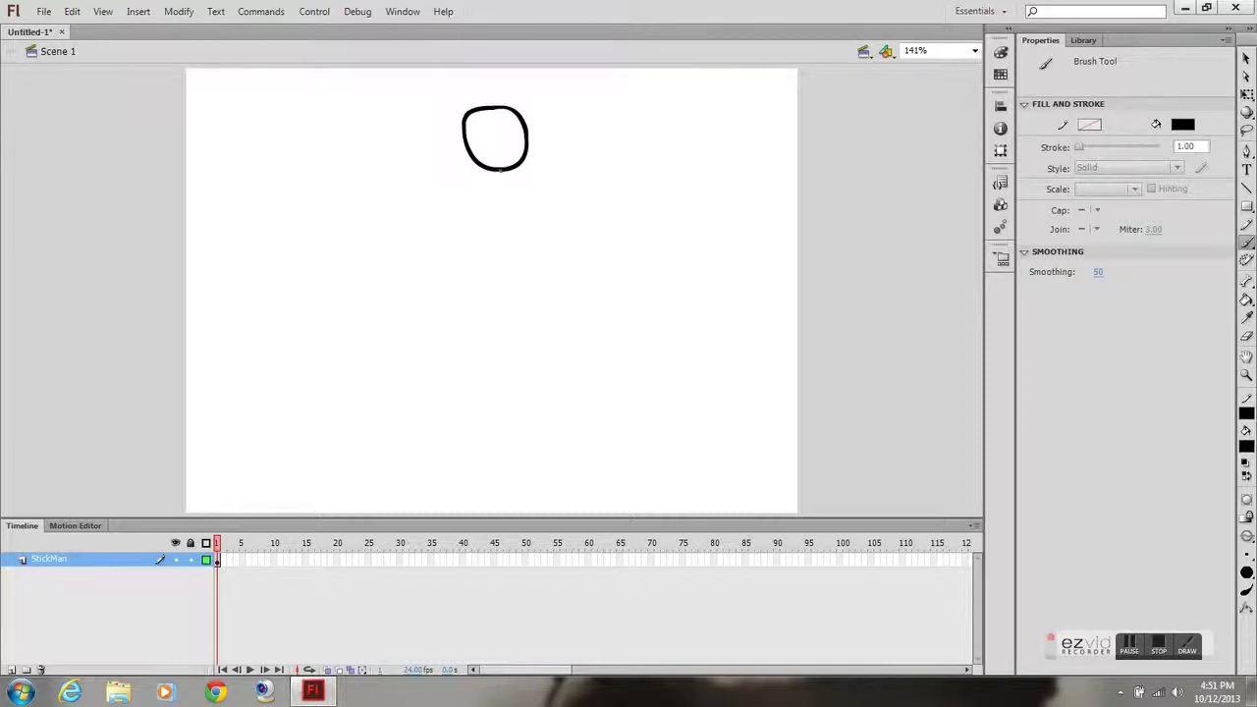
{"action": "mouse_move", "coordinate": [500, 169]}
{"action": "left_mouse_down"}
{"action": "mouse_move", "coordinate": [501, 262]}
{"action": "mouse_move", "coordinate": [550, 296]}
{"action": "left_mouse_up"}
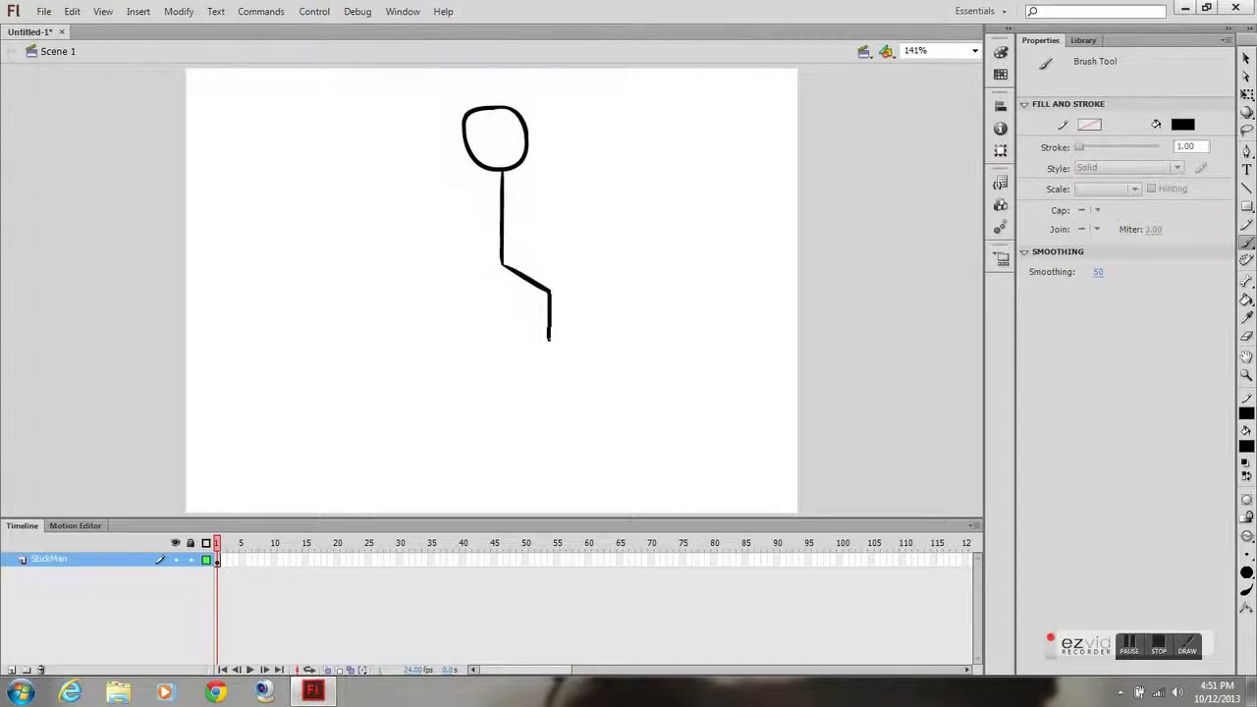
{"action": "left_click_drag", "start_coordinate": [549, 343], "coordinate": [597, 350]}
{"action": "left_click_drag", "start_coordinate": [489, 266], "coordinate": [467, 288]}
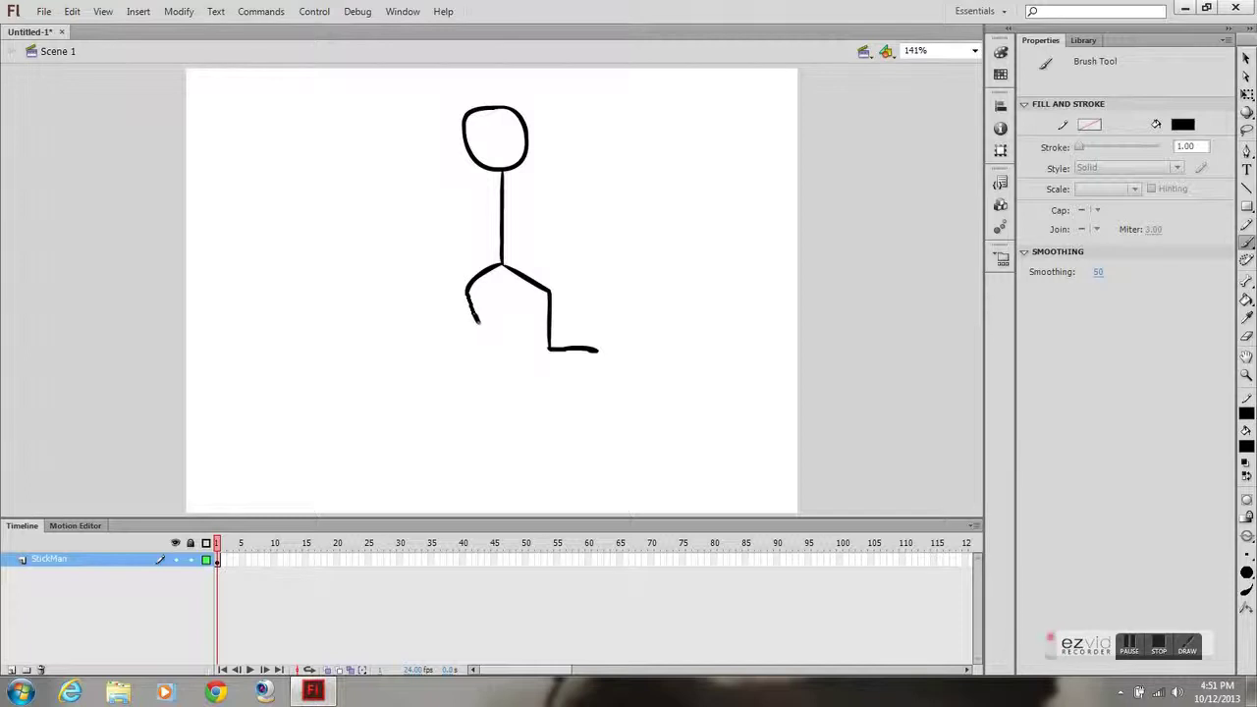
{"action": "key", "text": "ctrl+z"}
{"action": "key", "text": "ctrl+z"}
{"action": "left_click_drag", "start_coordinate": [476, 283], "coordinate": [462, 292]}
{"action": "left_click_drag", "start_coordinate": [474, 338], "coordinate": [436, 342]}
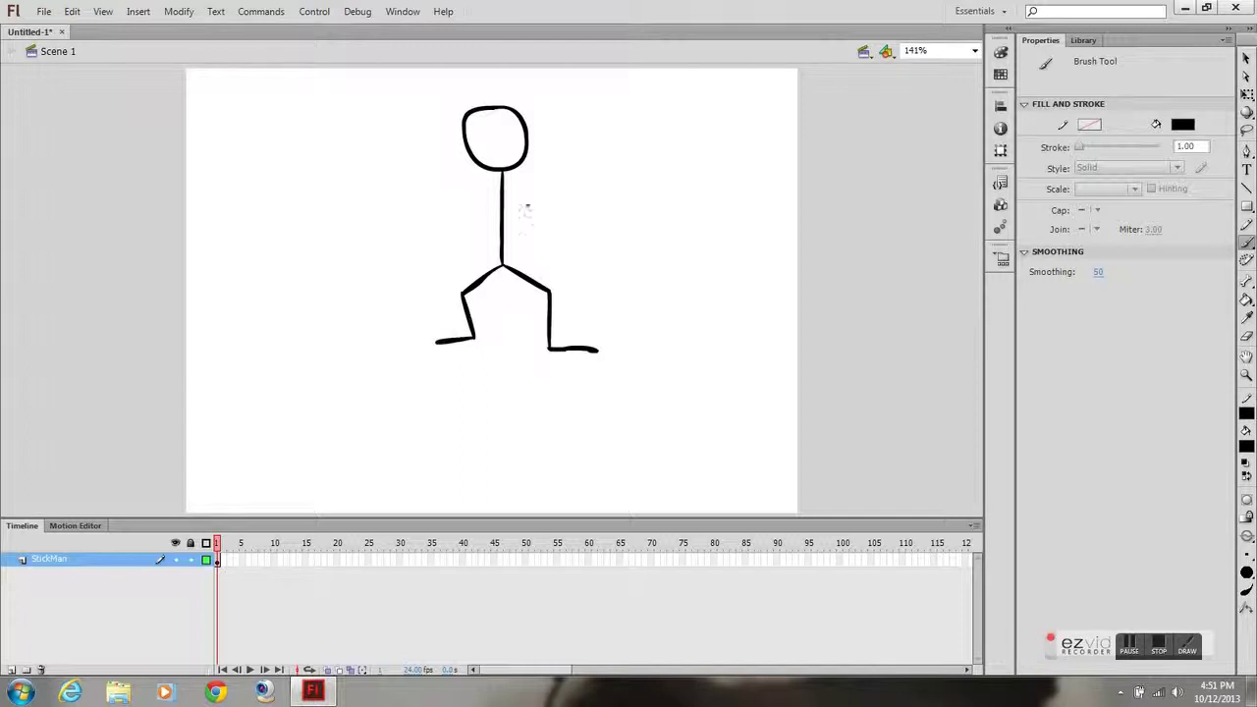
{"action": "mouse_move", "coordinate": [524, 199]}
{"action": "left_mouse_down"}
{"action": "mouse_move", "coordinate": [572, 192]}
{"action": "mouse_move", "coordinate": [567, 148]}
{"action": "left_mouse_up"}
{"action": "mouse_move", "coordinate": [502, 202]}
{"action": "left_mouse_down"}
{"action": "mouse_move", "coordinate": [443, 211]}
{"action": "mouse_move", "coordinate": [444, 255]}
{"action": "left_mouse_up"}
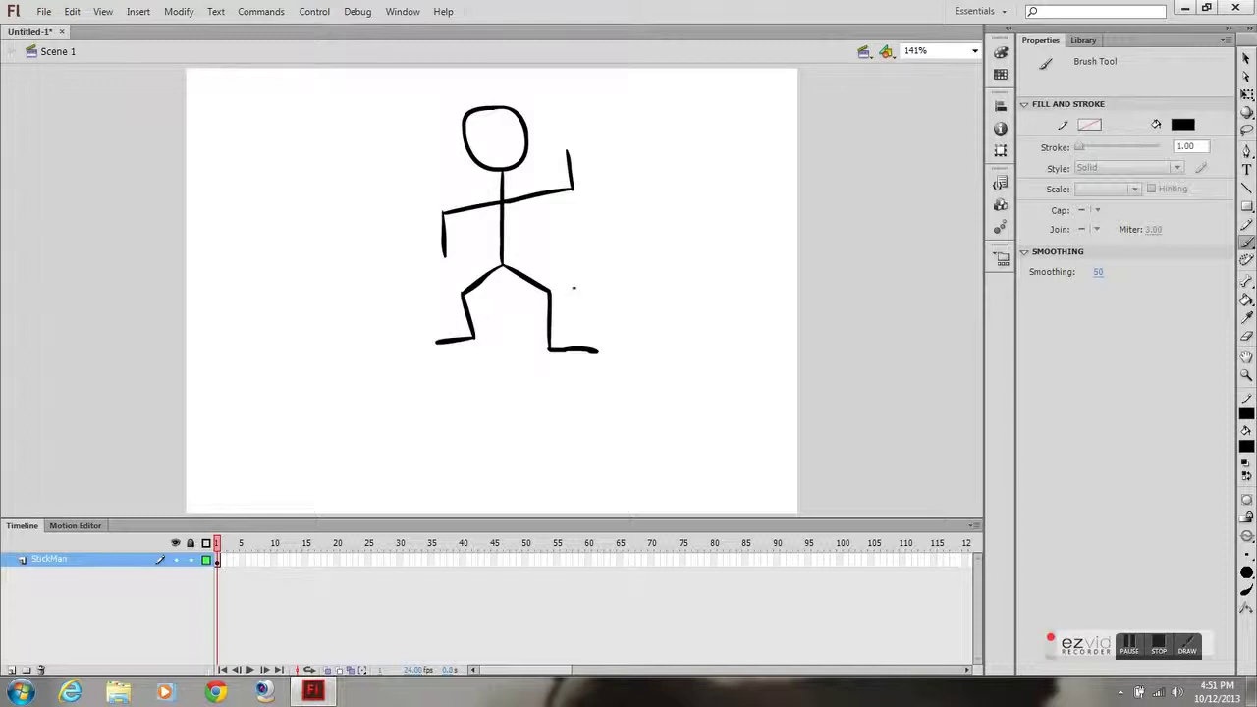
Select the whole stick figure and center it horizontally and vertically on the stage.
{"action": "left_click", "coordinate": [57, 561]}
{"action": "left_click", "coordinate": [998, 112]}
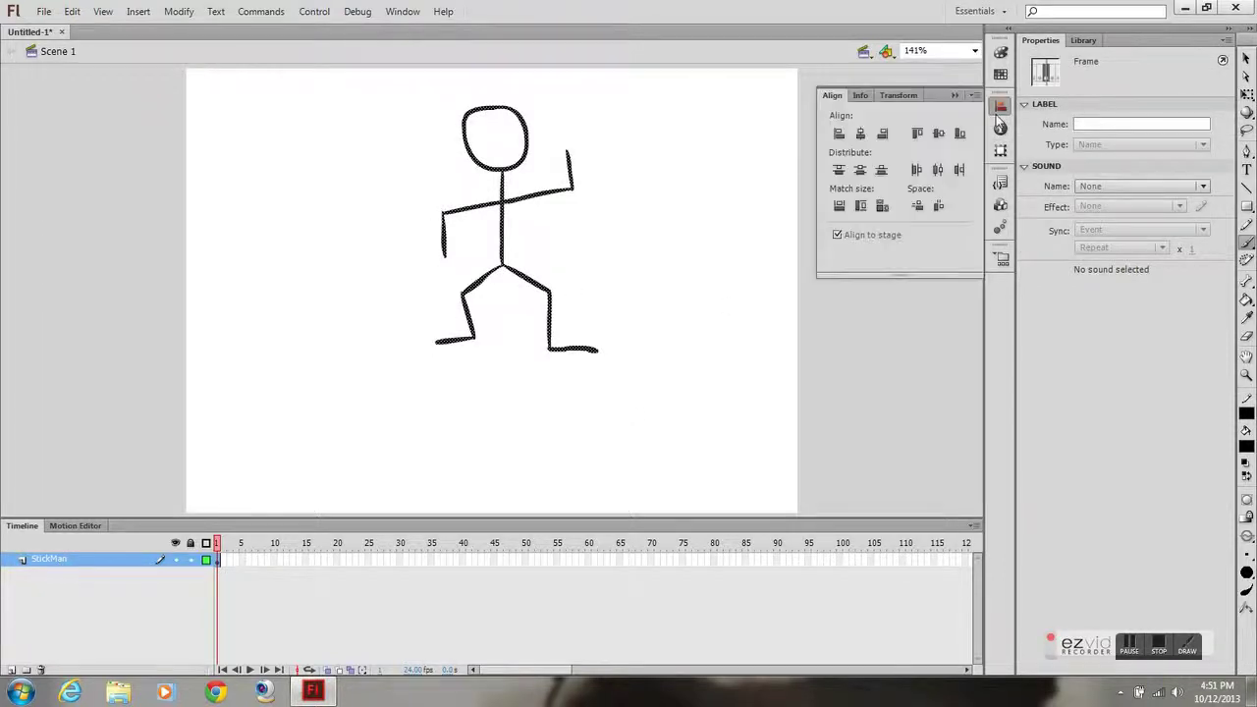
{"action": "left_click", "coordinate": [860, 133]}
{"action": "left_click", "coordinate": [938, 135]}
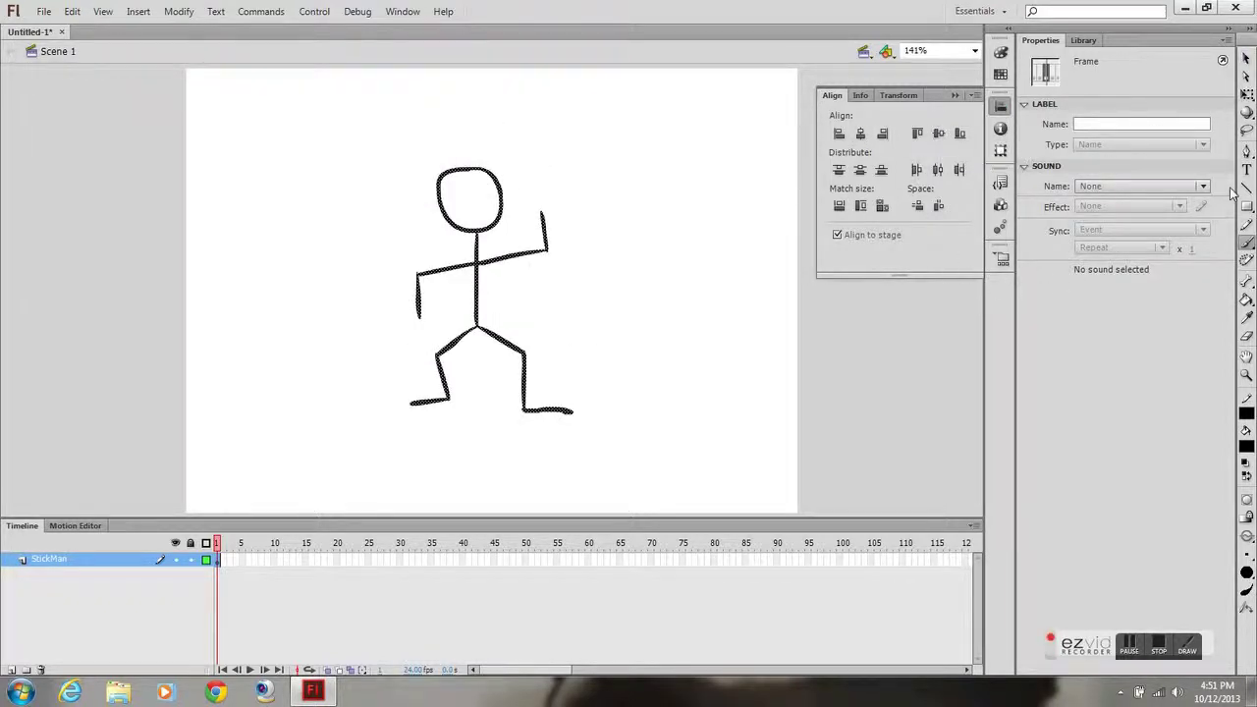
Add chains of bones with the Bone tool from the hip through the knee and ankle to the toe of each leg.
{"action": "left_click_drag", "start_coordinate": [1246, 281], "coordinate": [1210, 283]}
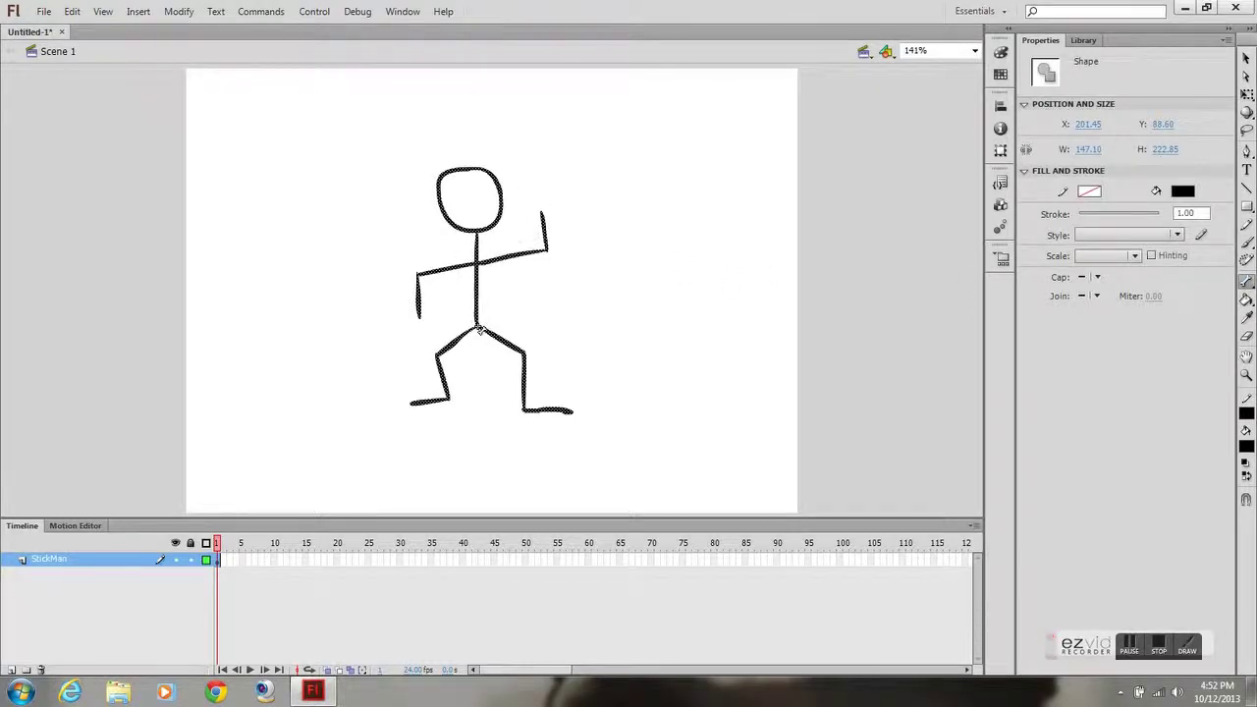
{"action": "left_click_drag", "start_coordinate": [477, 327], "coordinate": [569, 413]}
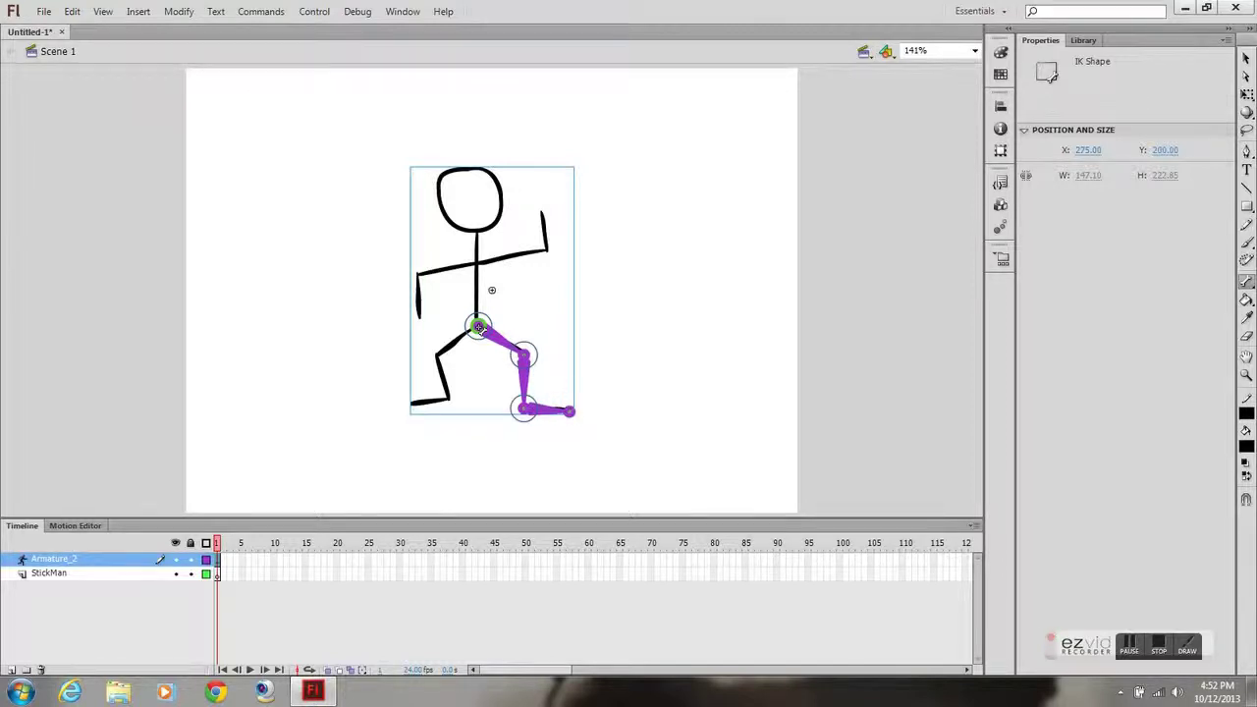
{"action": "left_click_drag", "start_coordinate": [478, 327], "coordinate": [416, 404]}
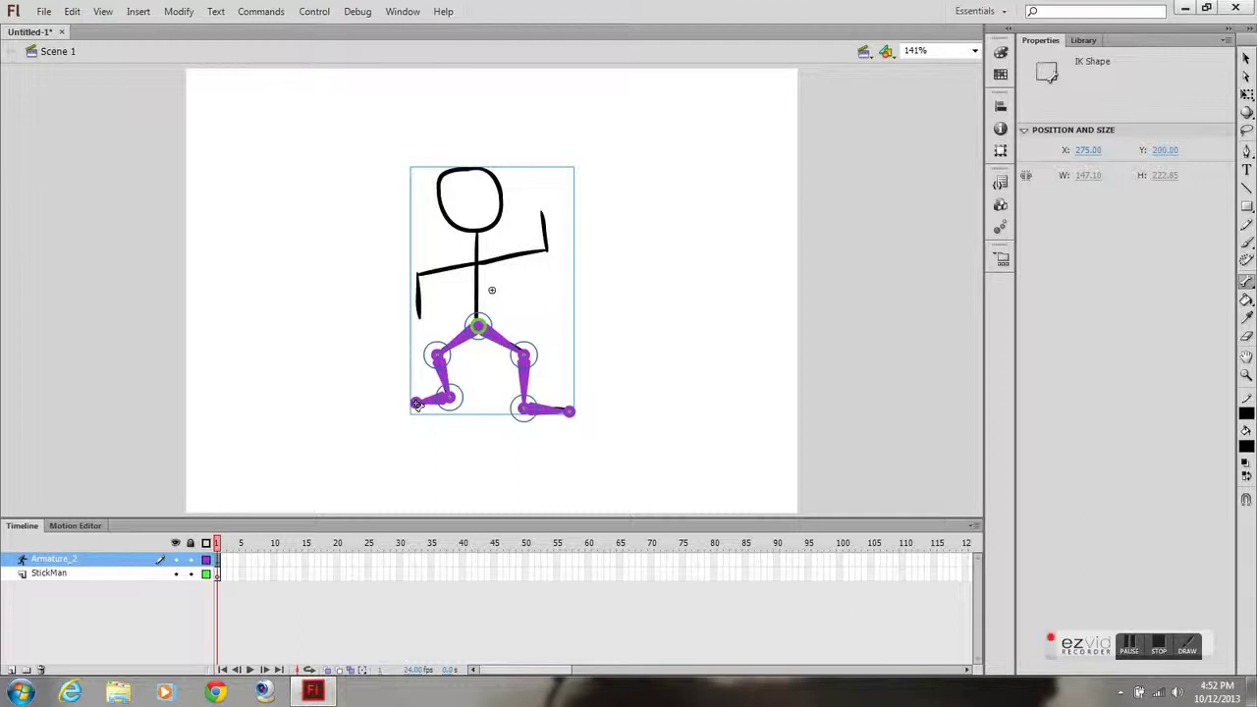
Extend the armature from the hip up the torso, out along both arms to the hands, and through the neck to the top of the head.
{"action": "left_click_drag", "start_coordinate": [479, 324], "coordinate": [544, 213]}
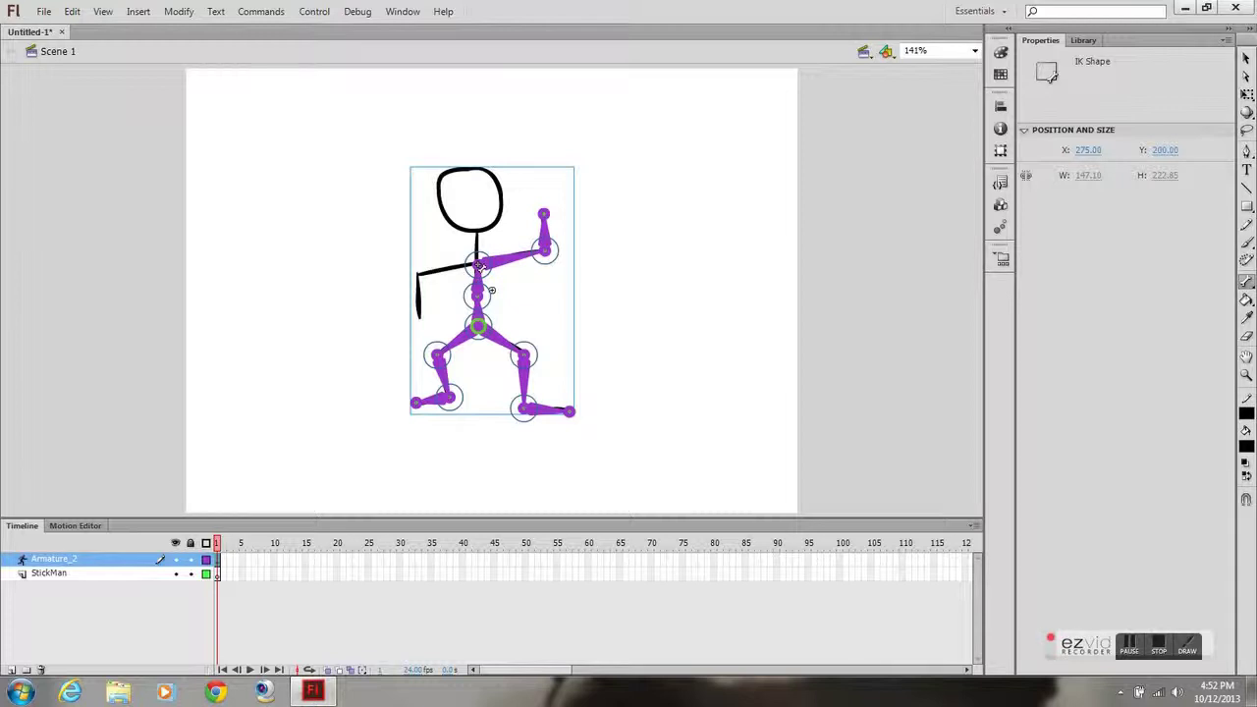
{"action": "left_click_drag", "start_coordinate": [479, 265], "coordinate": [419, 312]}
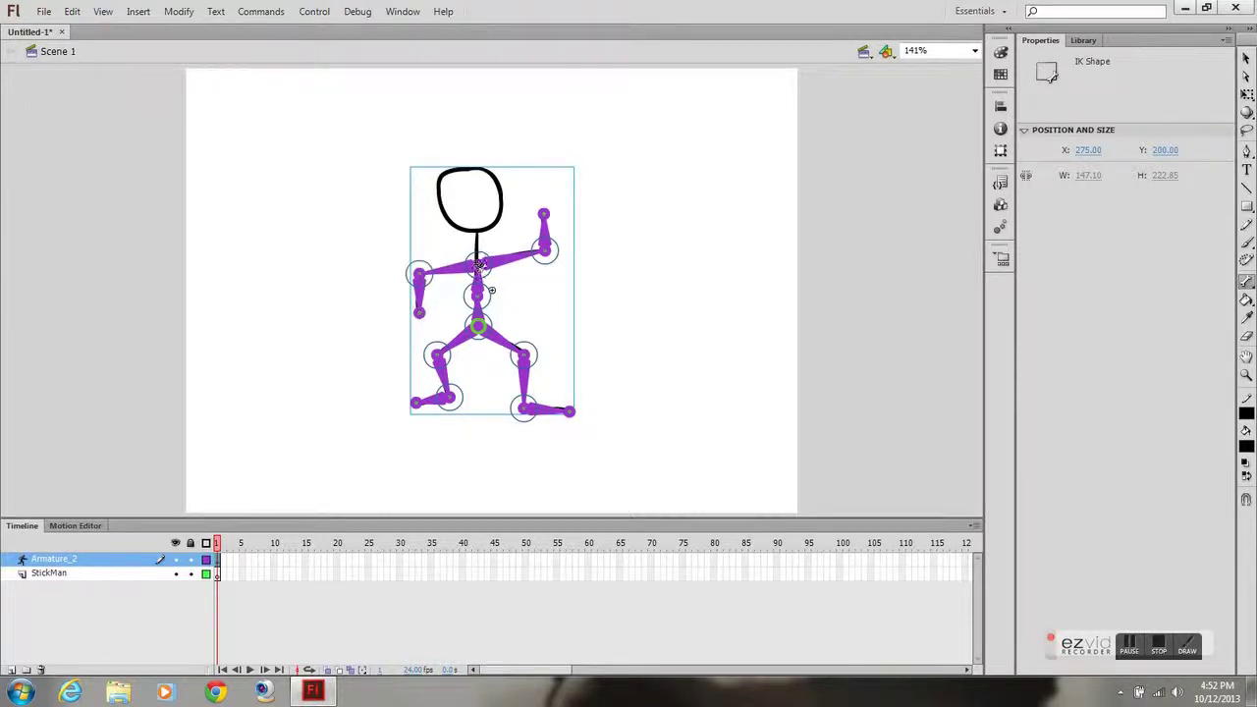
{"action": "left_click_drag", "start_coordinate": [479, 265], "coordinate": [479, 249]}
{"action": "left_click_drag", "start_coordinate": [478, 246], "coordinate": [468, 170]}
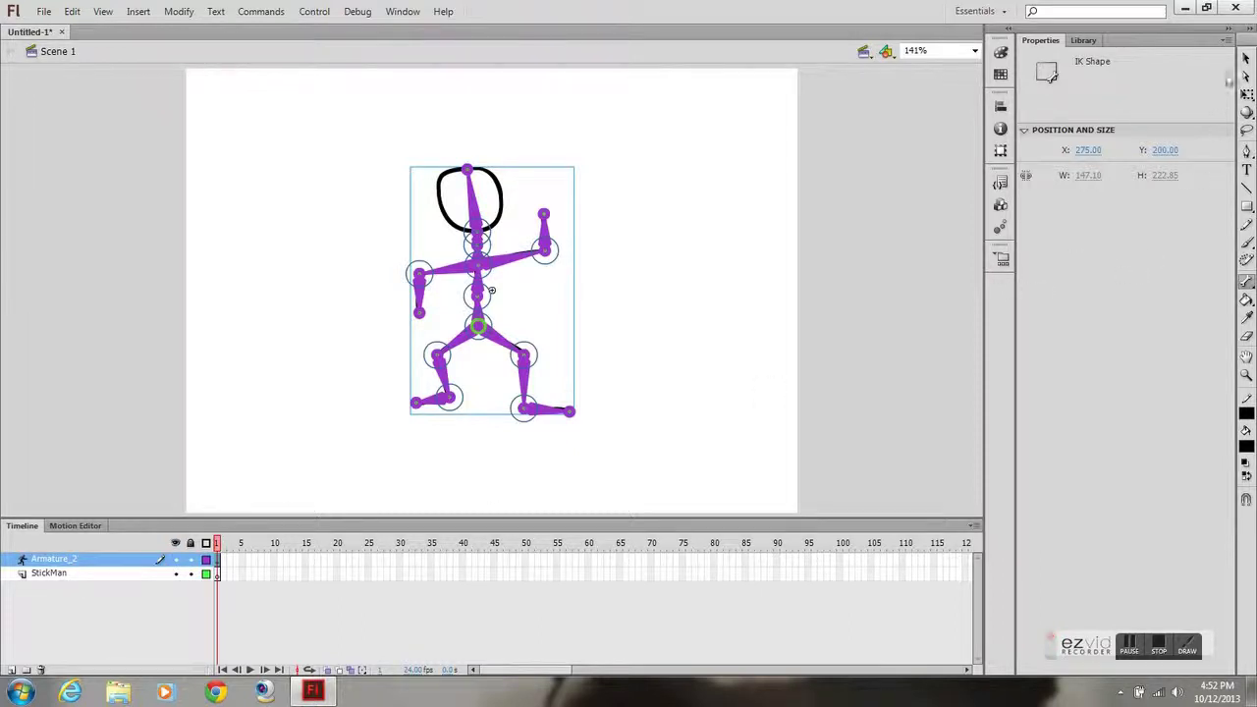
Extend the armature layer to frame 50 and insert a pose at frame 10.
{"action": "right_click", "coordinate": [525, 559]}
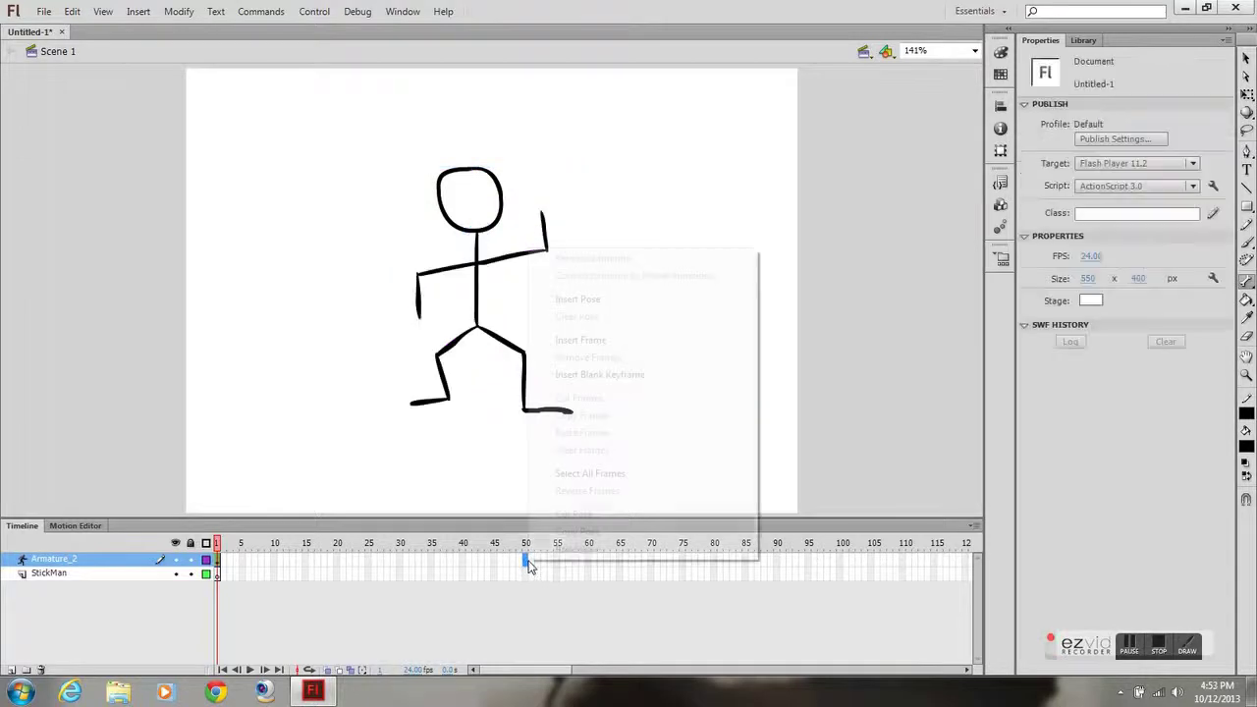
{"action": "left_click", "coordinate": [586, 340]}
{"action": "left_click", "coordinate": [274, 560]}
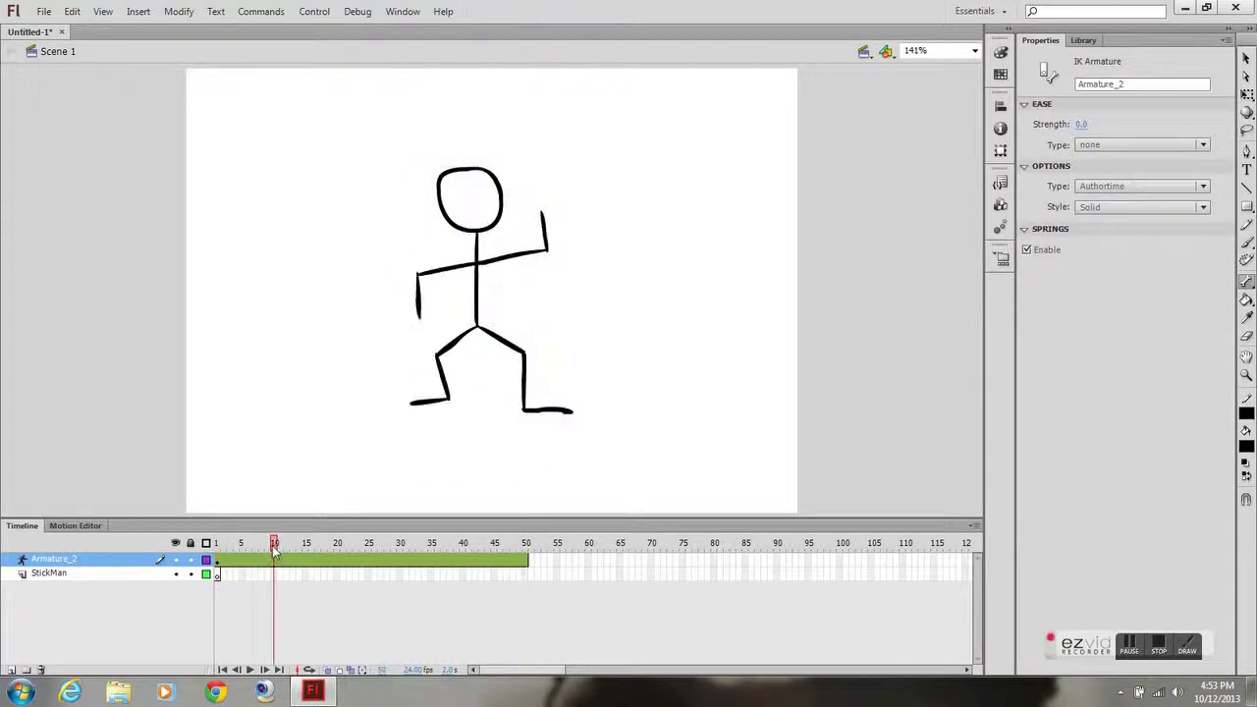
{"action": "right_click", "coordinate": [274, 567]}
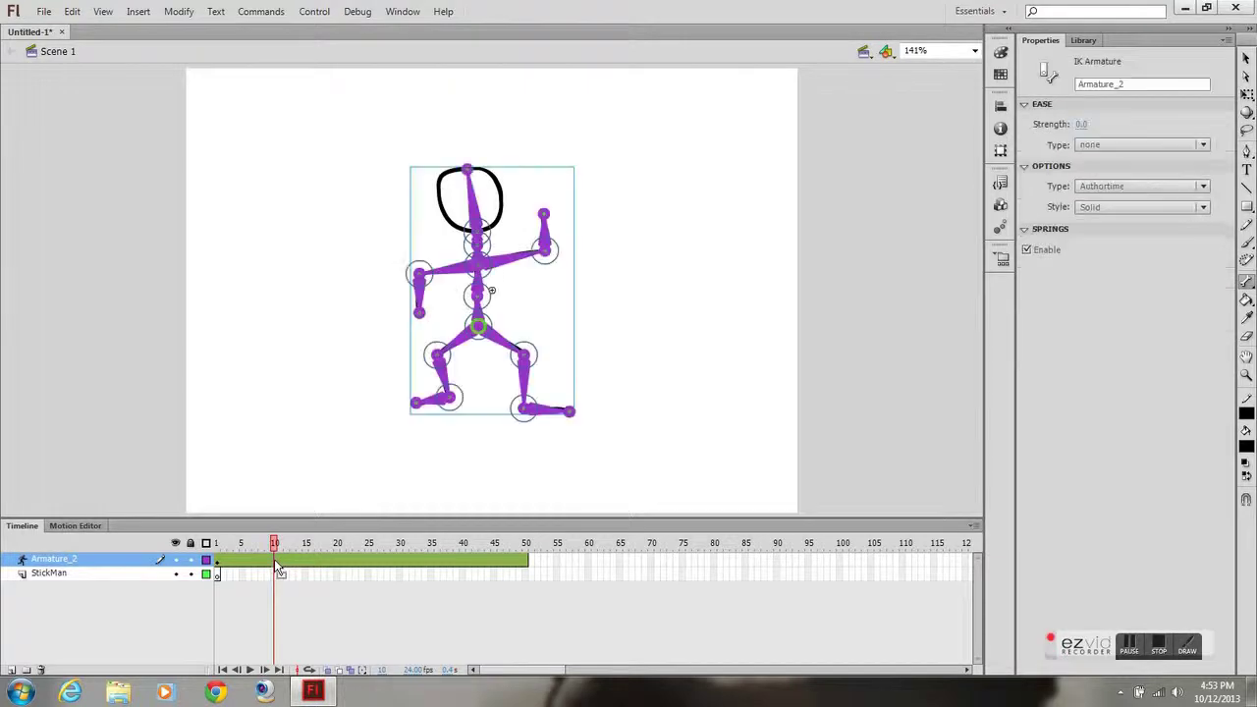
{"action": "left_click", "coordinate": [337, 299]}
Pose the limbs at frame 10 with the Selection tool, lowering both arms and straightening the legs closer together beneath the hips.
{"action": "left_click", "coordinate": [1244, 59]}
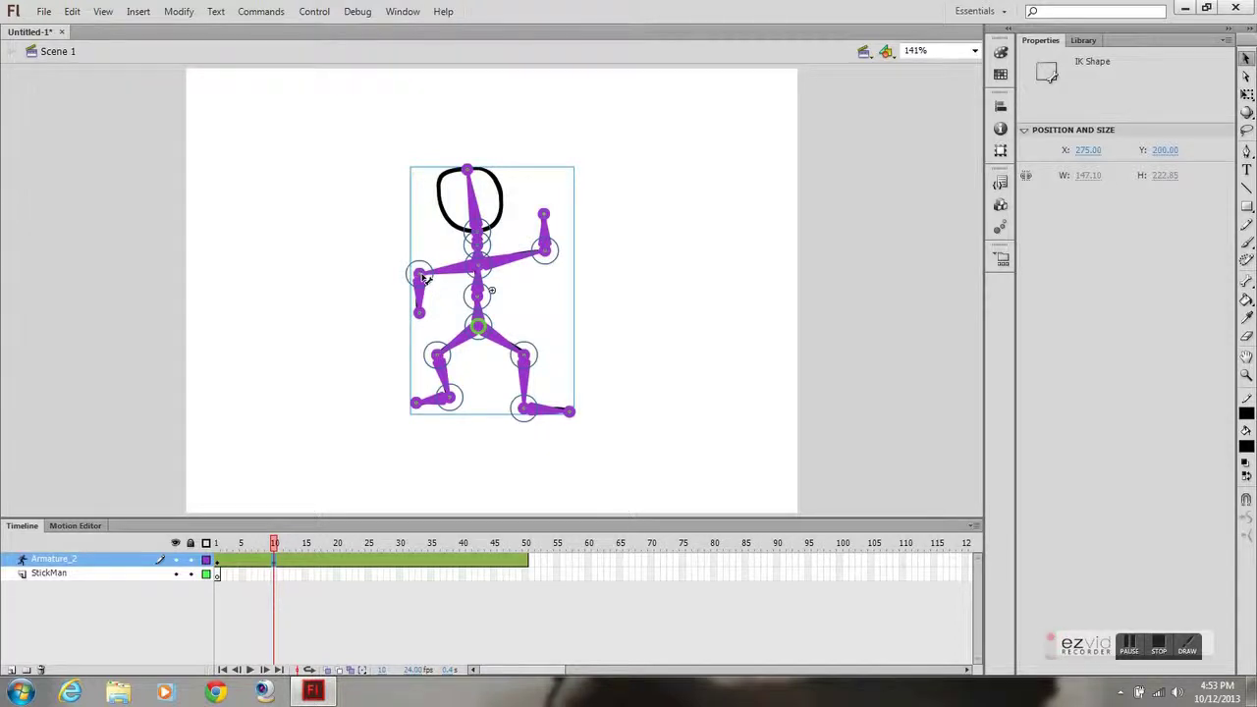
{"action": "mouse_move", "coordinate": [424, 278]}
{"action": "left_mouse_down"}
{"action": "mouse_move", "coordinate": [435, 318]}
{"action": "mouse_move", "coordinate": [410, 338]}
{"action": "left_mouse_up"}
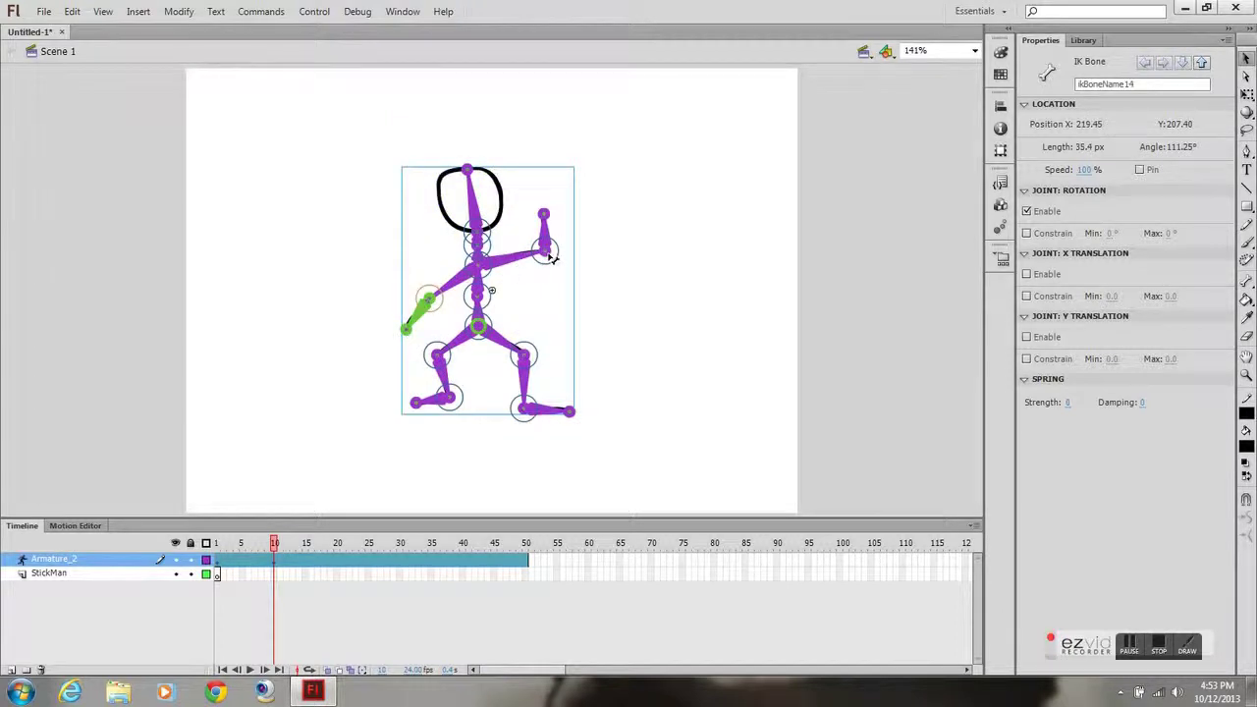
{"action": "left_click_drag", "start_coordinate": [551, 257], "coordinate": [574, 296]}
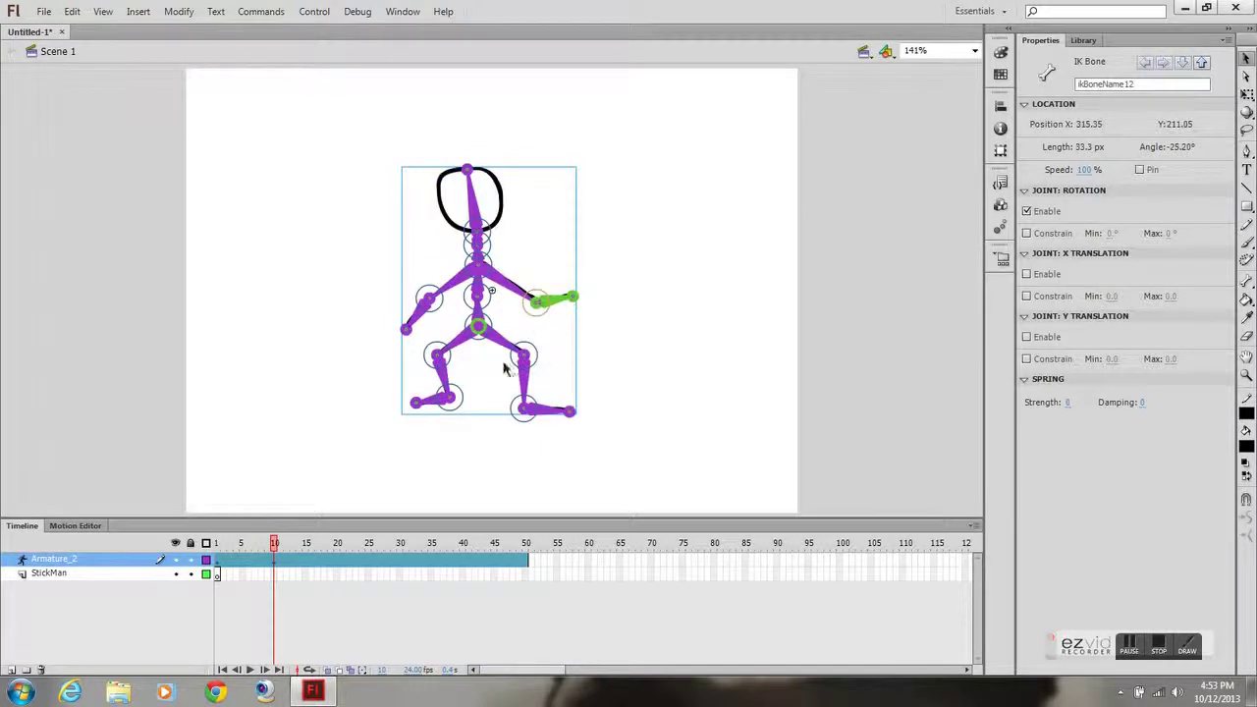
{"action": "left_click_drag", "start_coordinate": [442, 361], "coordinate": [433, 438]}
{"action": "left_click", "coordinate": [441, 434]}
{"action": "left_click_drag", "start_coordinate": [527, 363], "coordinate": [546, 452]}
{"action": "left_click", "coordinate": [503, 411]}
{"action": "mouse_move", "coordinate": [541, 307]}
{"action": "left_mouse_down"}
{"action": "mouse_move", "coordinate": [567, 291]}
{"action": "mouse_move", "coordinate": [527, 314]}
{"action": "left_mouse_up"}
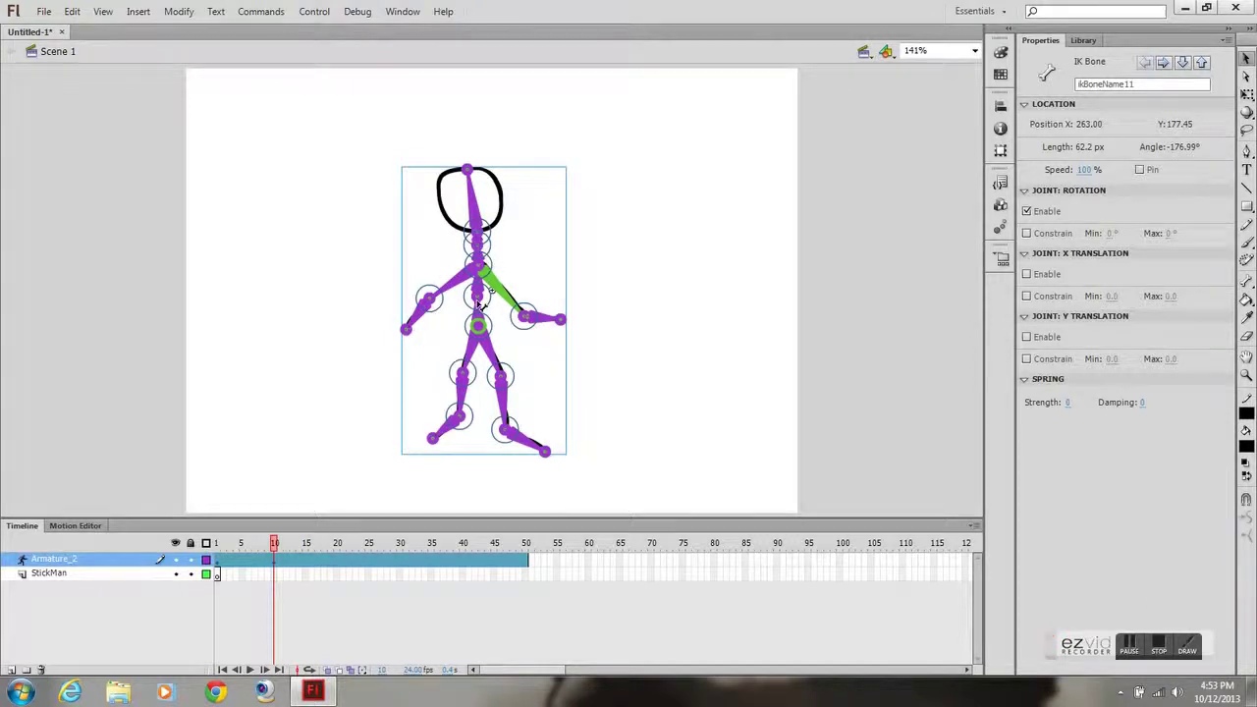
Lean the figure's upper torso, neck and head slightly to the left at frame 10, then play the animation.
{"action": "left_click_drag", "start_coordinate": [477, 306], "coordinate": [474, 258]}
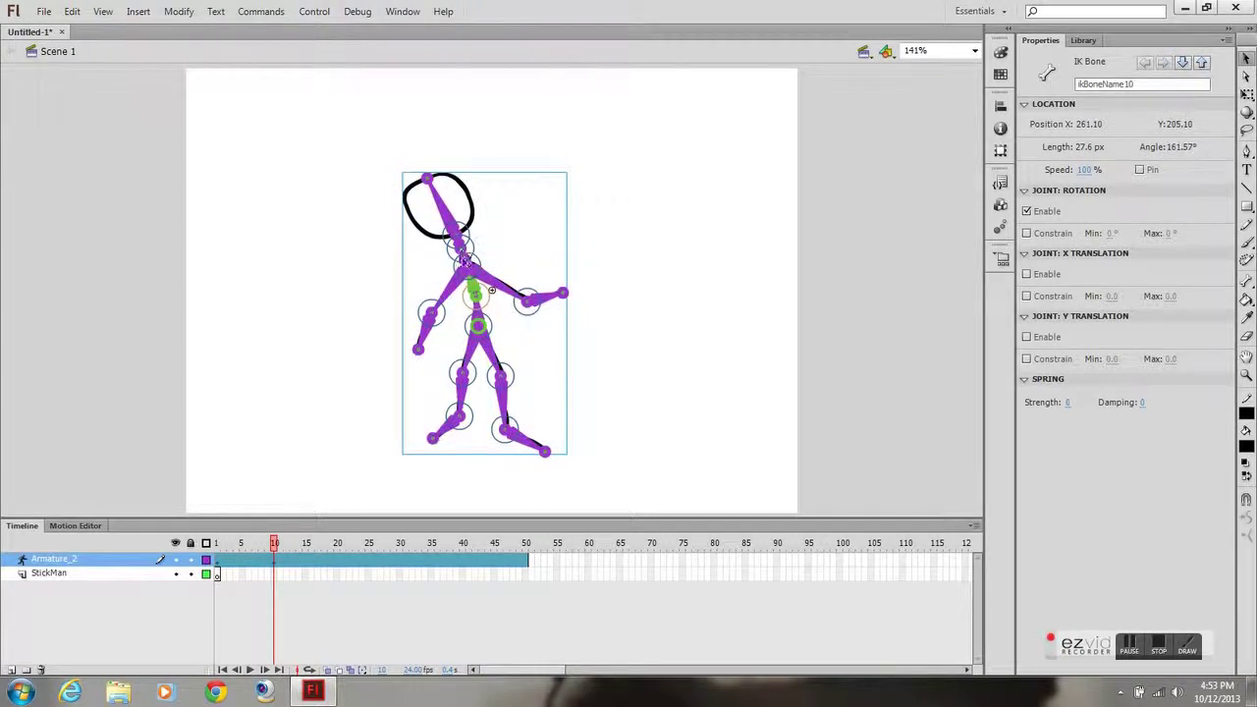
{"action": "left_click_drag", "start_coordinate": [464, 257], "coordinate": [478, 258]}
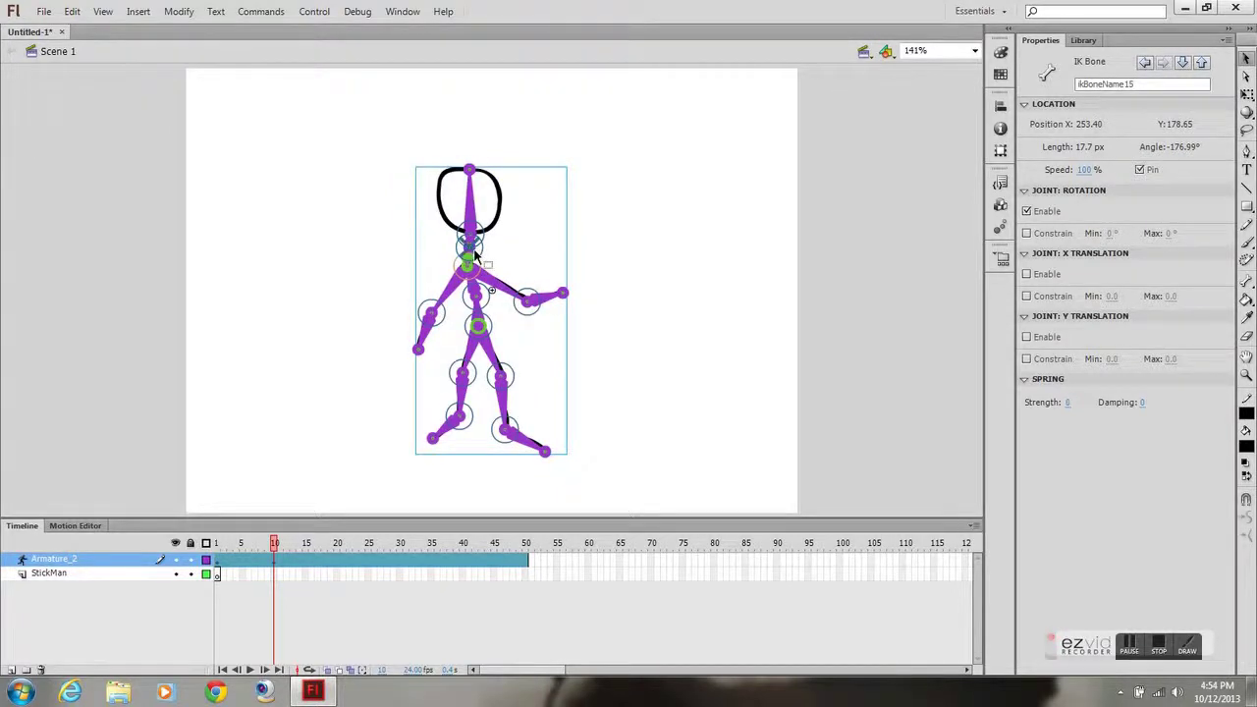
{"action": "left_click", "coordinate": [474, 249]}
{"action": "left_click_drag", "start_coordinate": [473, 239], "coordinate": [498, 269]}
{"action": "key", "text": "ctrl+z"}
{"action": "left_click_drag", "start_coordinate": [473, 234], "coordinate": [470, 234]}
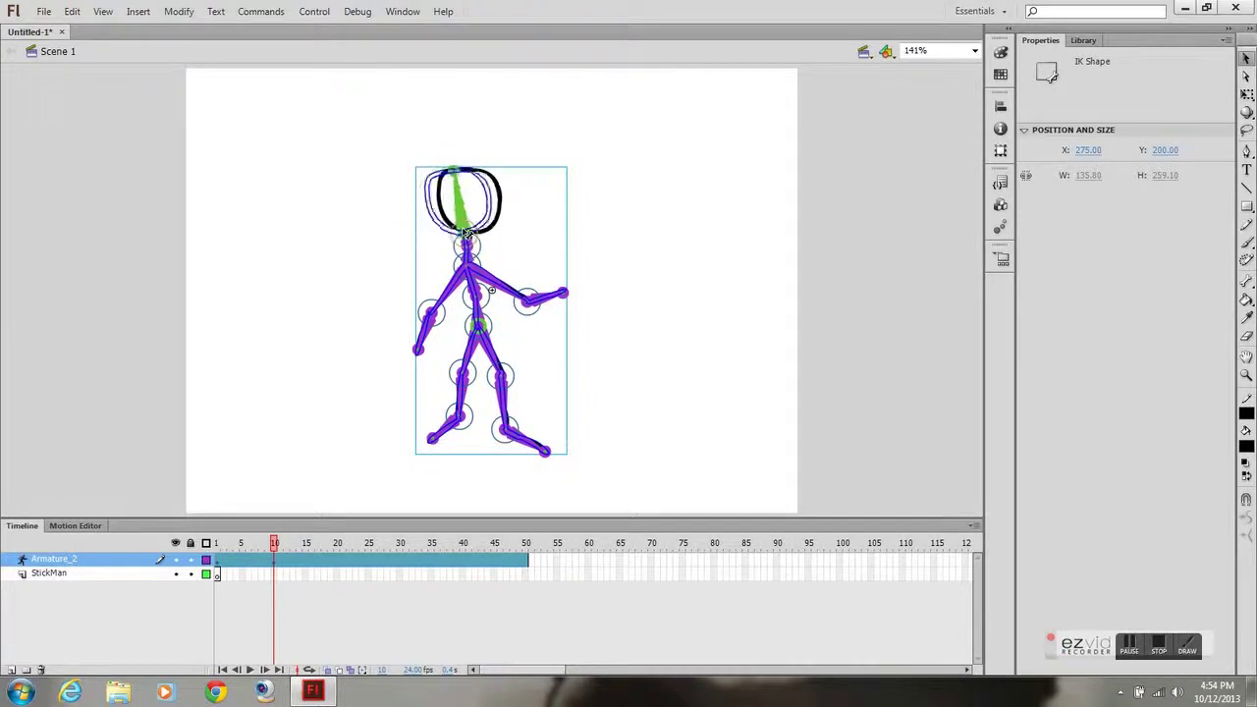
{"action": "left_click_drag", "start_coordinate": [463, 235], "coordinate": [470, 179]}
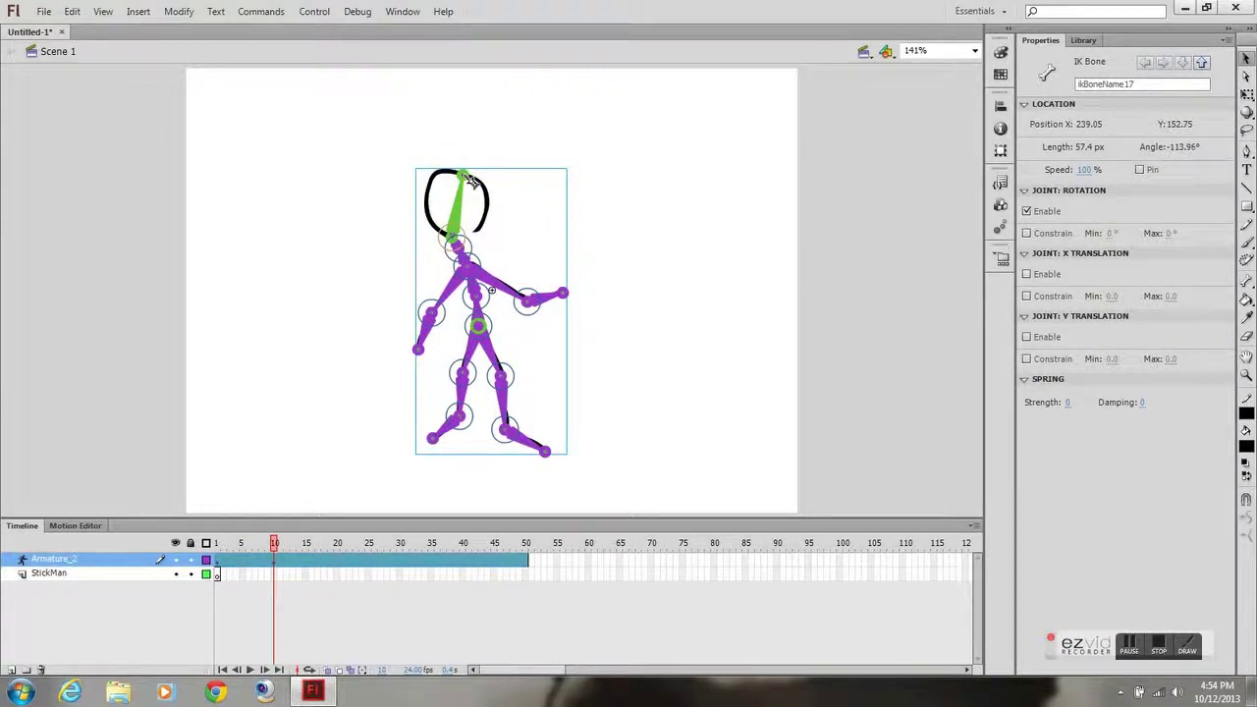
{"action": "key", "text": "Return"}
{"action": "key", "text": "Return"}
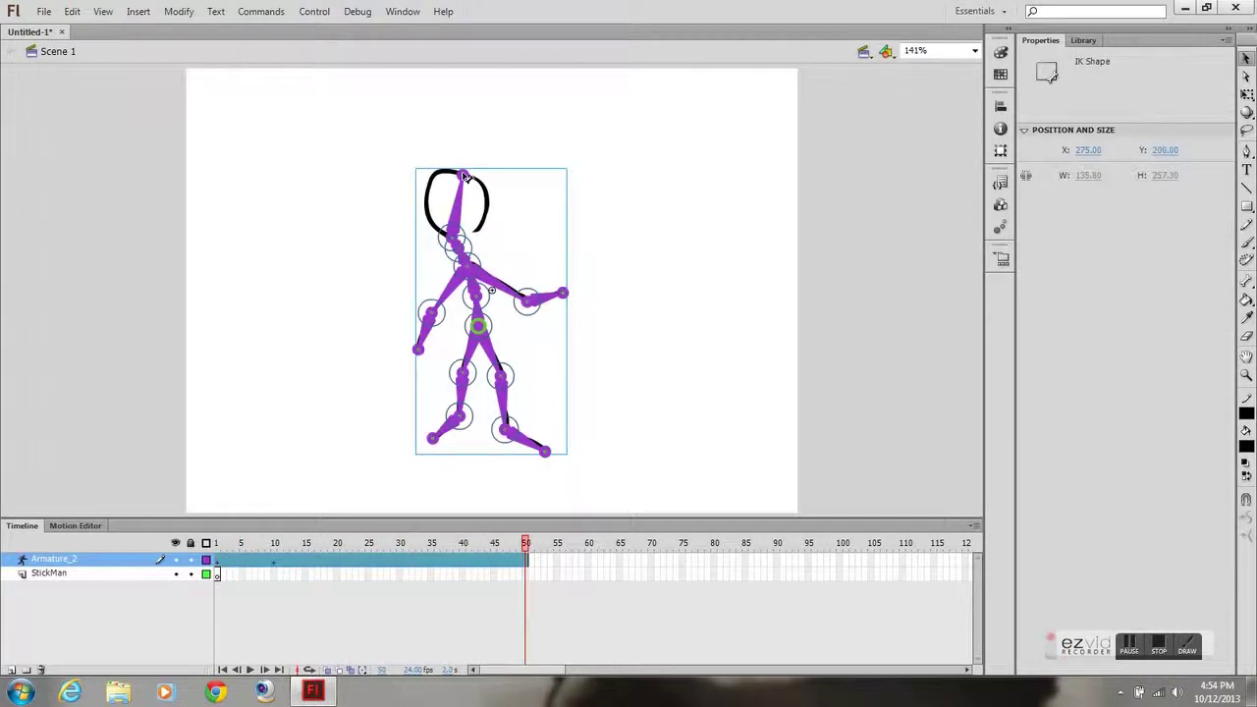
Insert a pose at frame 20 of the armature layer.
{"action": "left_click", "coordinate": [345, 560]}
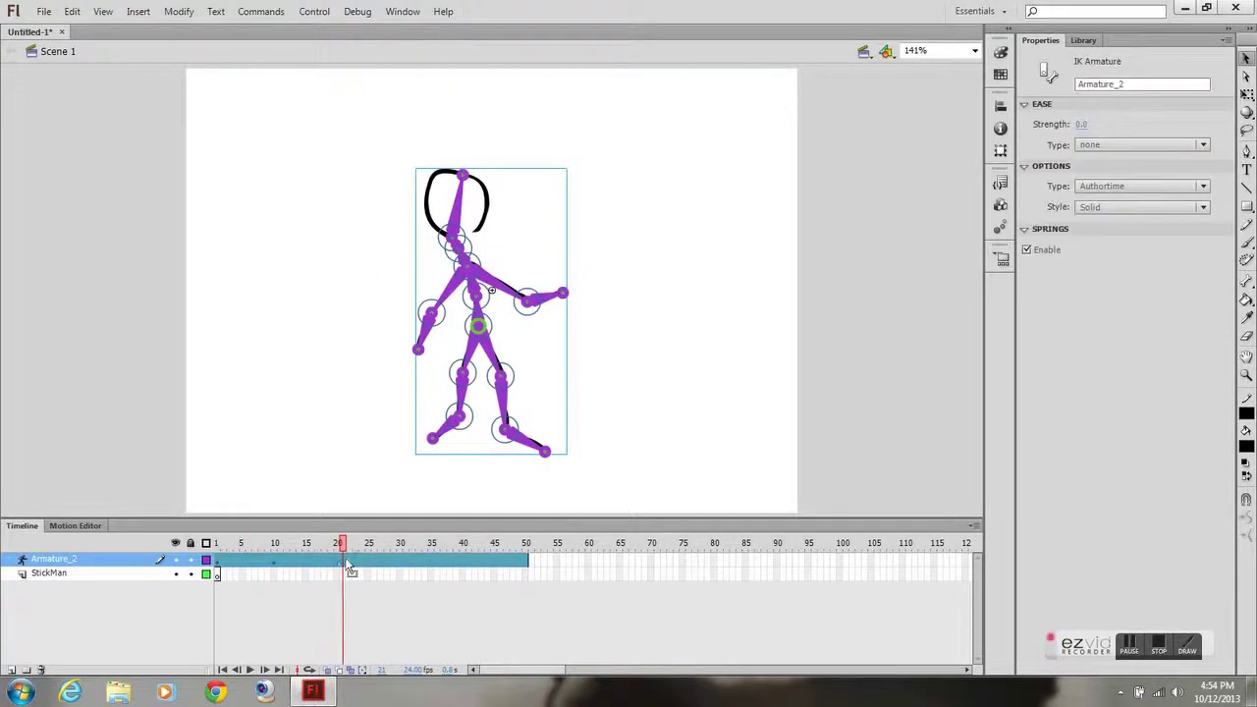
{"action": "left_click", "coordinate": [337, 563]}
{"action": "left_click", "coordinate": [331, 573]}
{"action": "left_click", "coordinate": [342, 558], "text": "ctrl"}
{"action": "right_click", "coordinate": [339, 561]}
{"action": "left_click", "coordinate": [402, 301]}
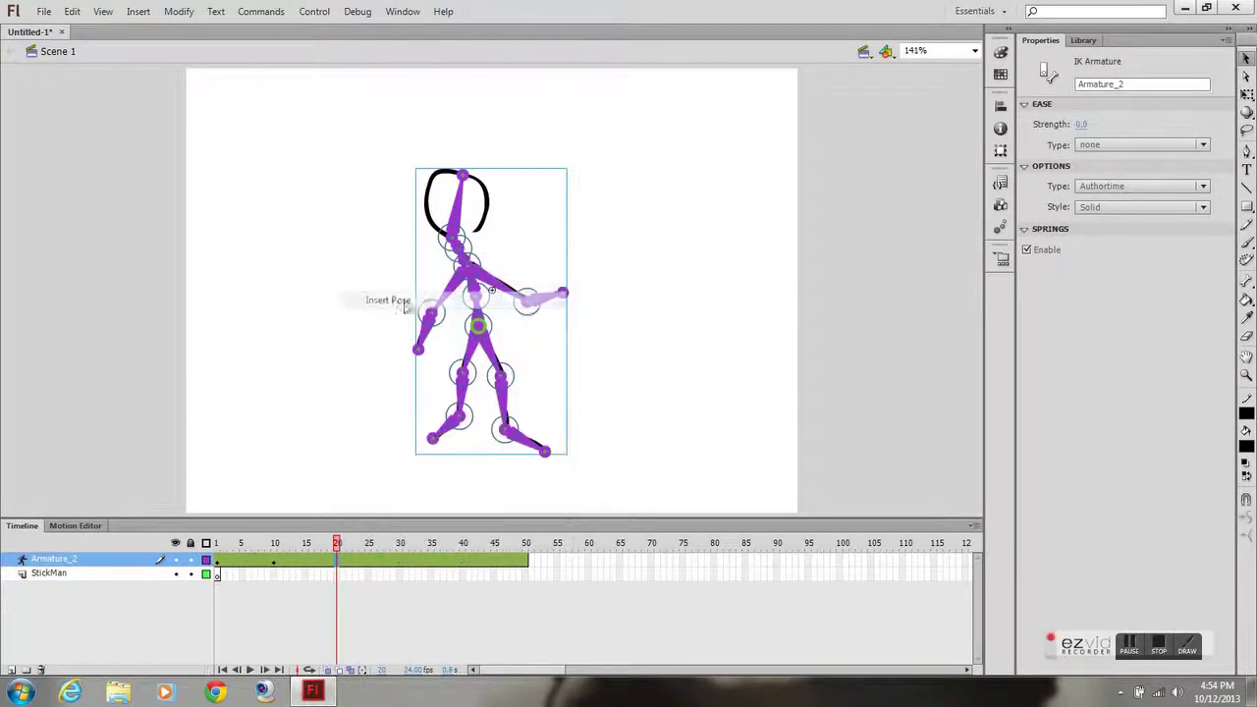
Reposition the head and arms at frame 20, bending the right forearm upward and swinging the left forearm outward.
{"action": "left_click_drag", "start_coordinate": [452, 236], "coordinate": [483, 272]}
{"action": "left_click", "coordinate": [462, 242]}
{"action": "left_click_drag", "start_coordinate": [509, 314], "coordinate": [546, 306]}
{"action": "left_click", "coordinate": [432, 301]}
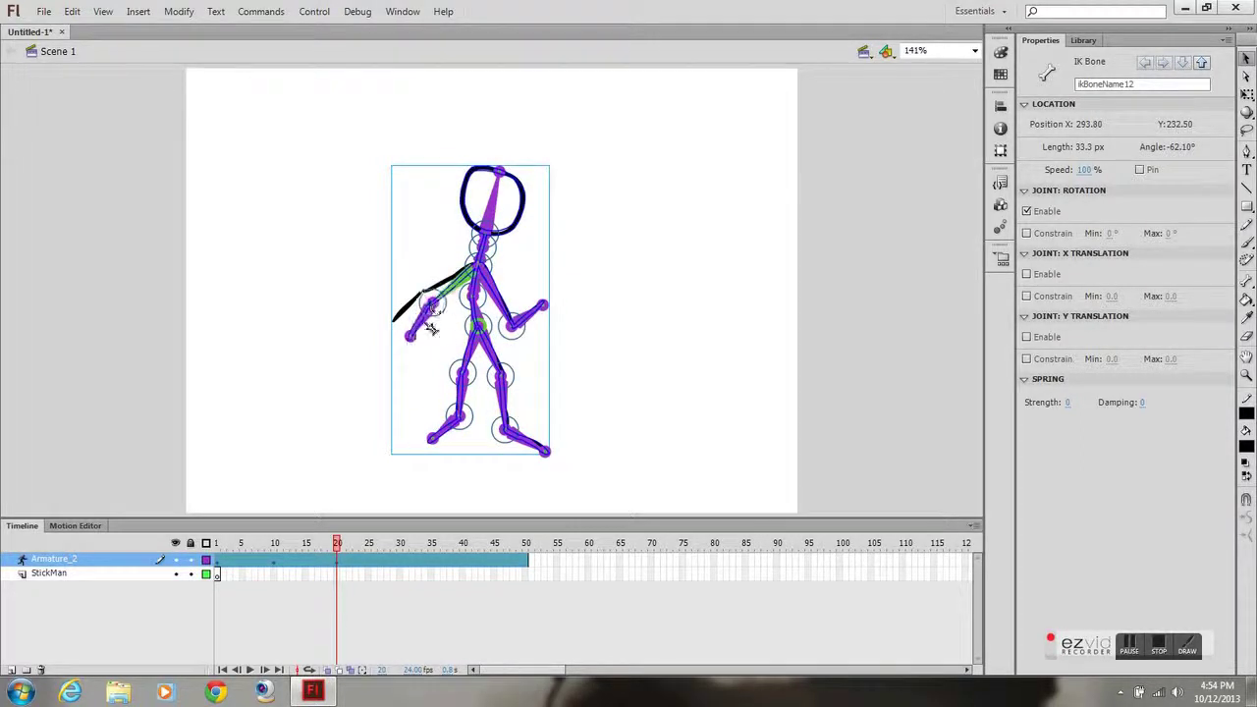
{"action": "left_click_drag", "start_coordinate": [432, 329], "coordinate": [403, 322]}
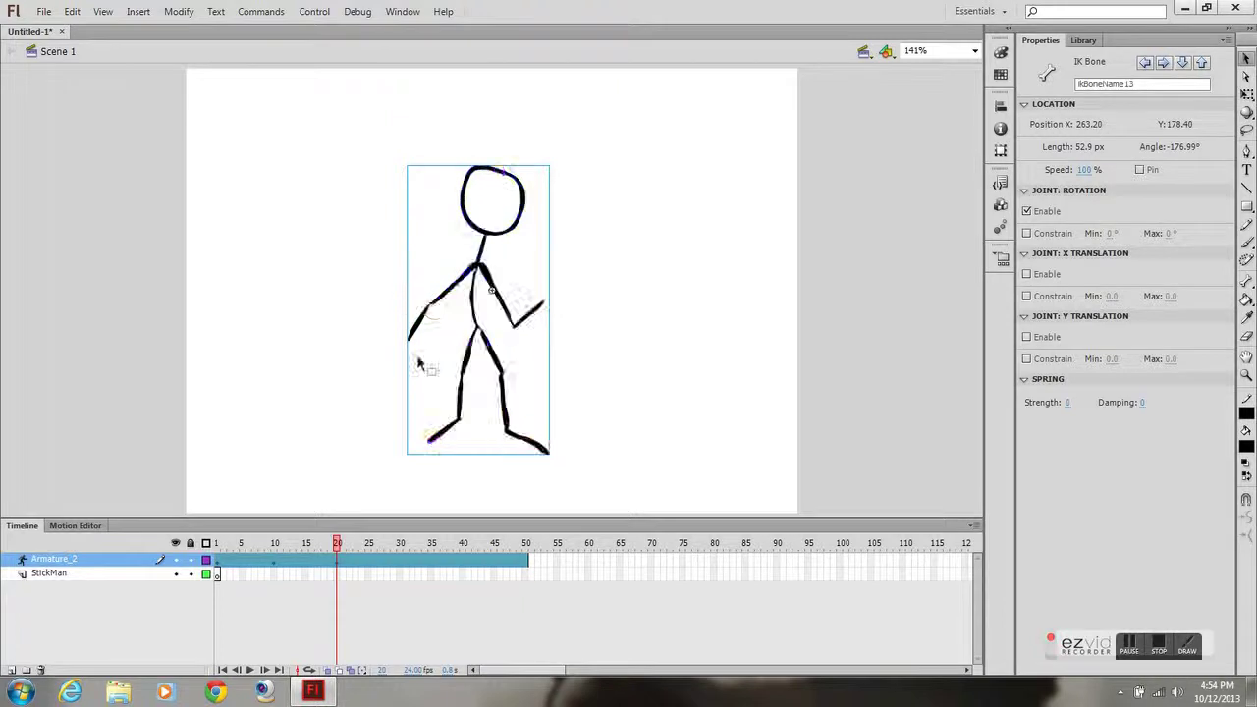
{"action": "left_click_drag", "start_coordinate": [417, 363], "coordinate": [401, 286]}
Kick the right leg outward with its foot pointing up at frame 20, adjust the left leg, and play the animation from the current pose.
{"action": "mouse_move", "coordinate": [478, 331]}
{"action": "left_mouse_down"}
{"action": "mouse_move", "coordinate": [456, 383]}
{"action": "mouse_move", "coordinate": [478, 422]}
{"action": "mouse_move", "coordinate": [444, 431]}
{"action": "left_mouse_up"}
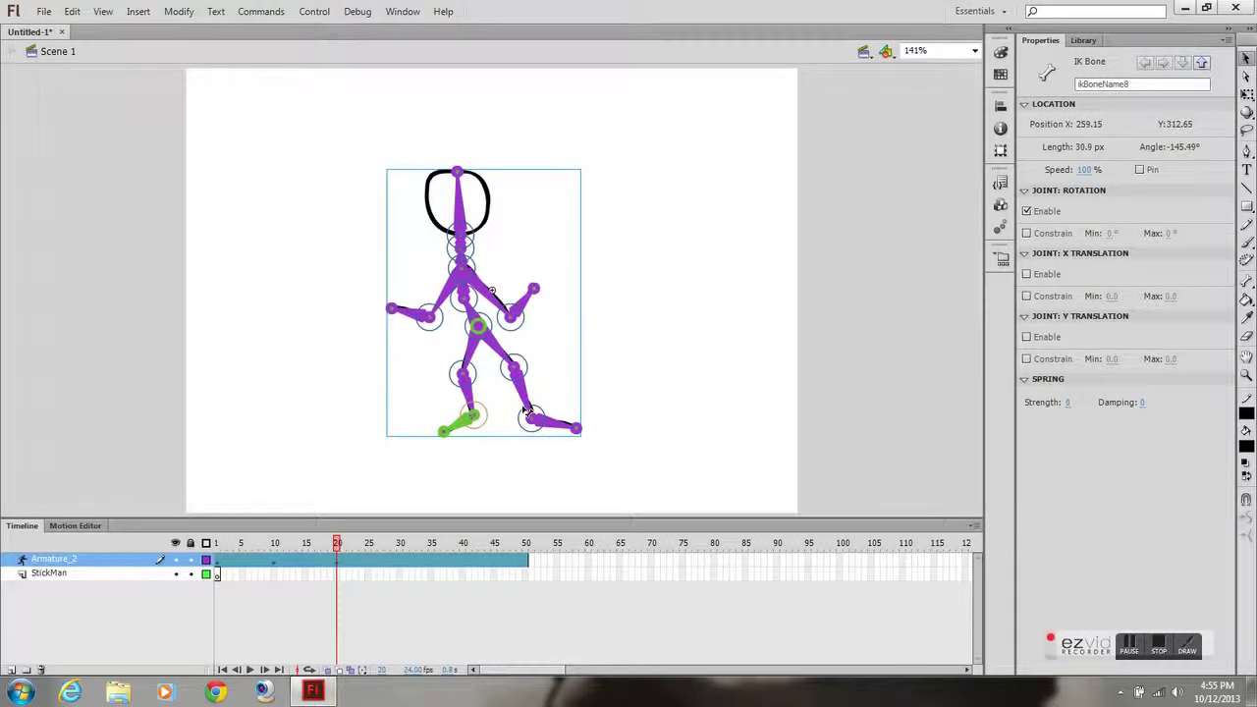
{"action": "mouse_move", "coordinate": [515, 370]}
{"action": "left_mouse_down"}
{"action": "mouse_move", "coordinate": [550, 397]}
{"action": "mouse_move", "coordinate": [601, 366]}
{"action": "mouse_move", "coordinate": [571, 349]}
{"action": "mouse_move", "coordinate": [583, 345]}
{"action": "left_mouse_up"}
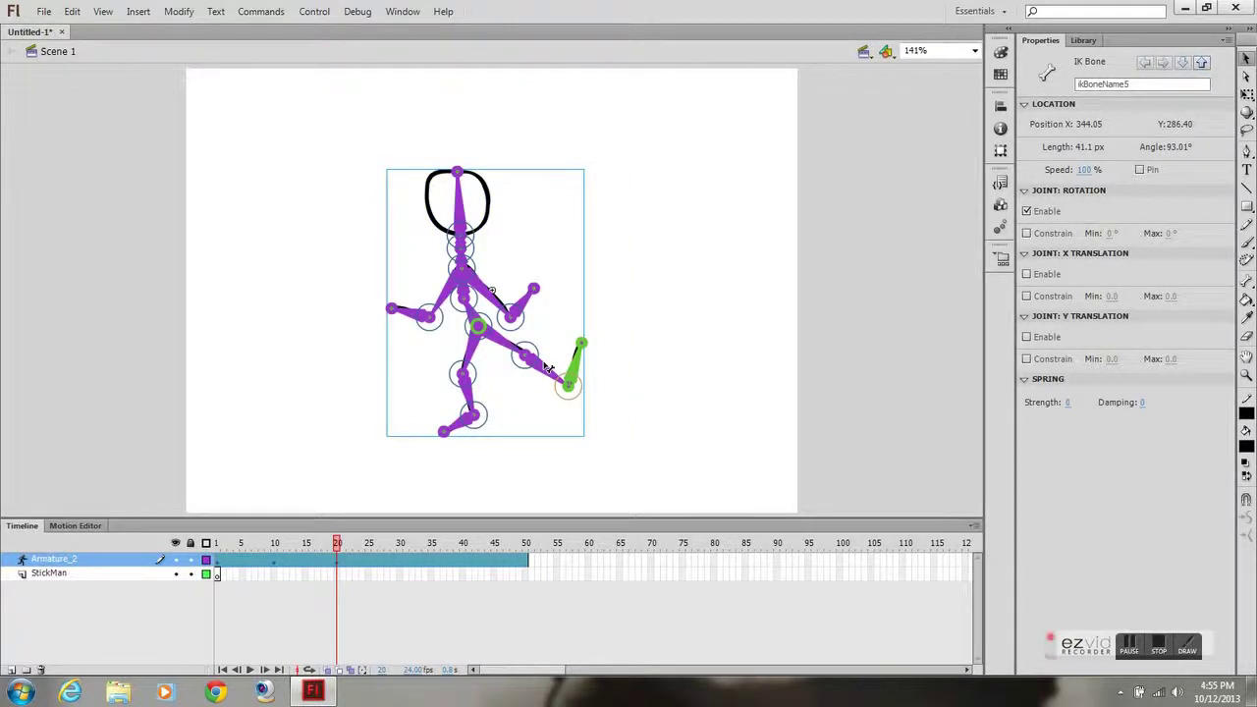
{"action": "key", "text": "Return"}
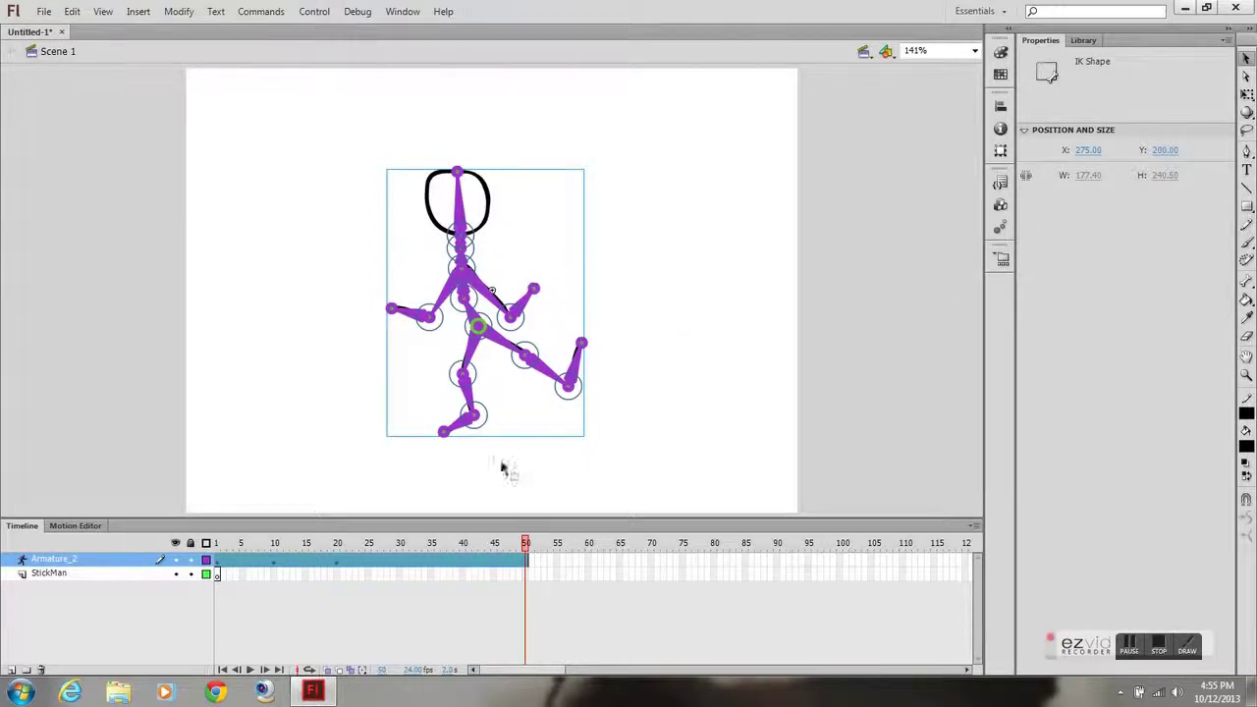
{"action": "left_click_drag", "start_coordinate": [468, 546], "coordinate": [217, 546]}
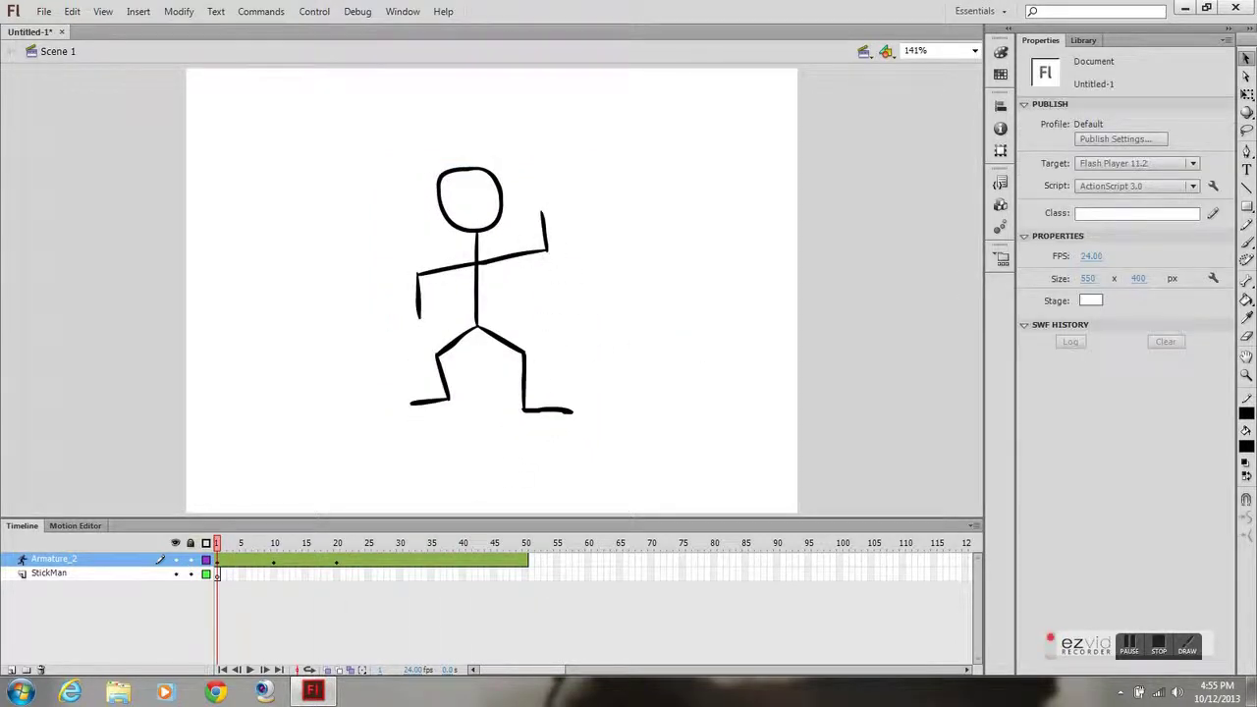
Activate the Bind tool and examine which bones the control points on the figure's torso and right upper arm are bound to.
{"action": "left_click", "coordinate": [1249, 281]}
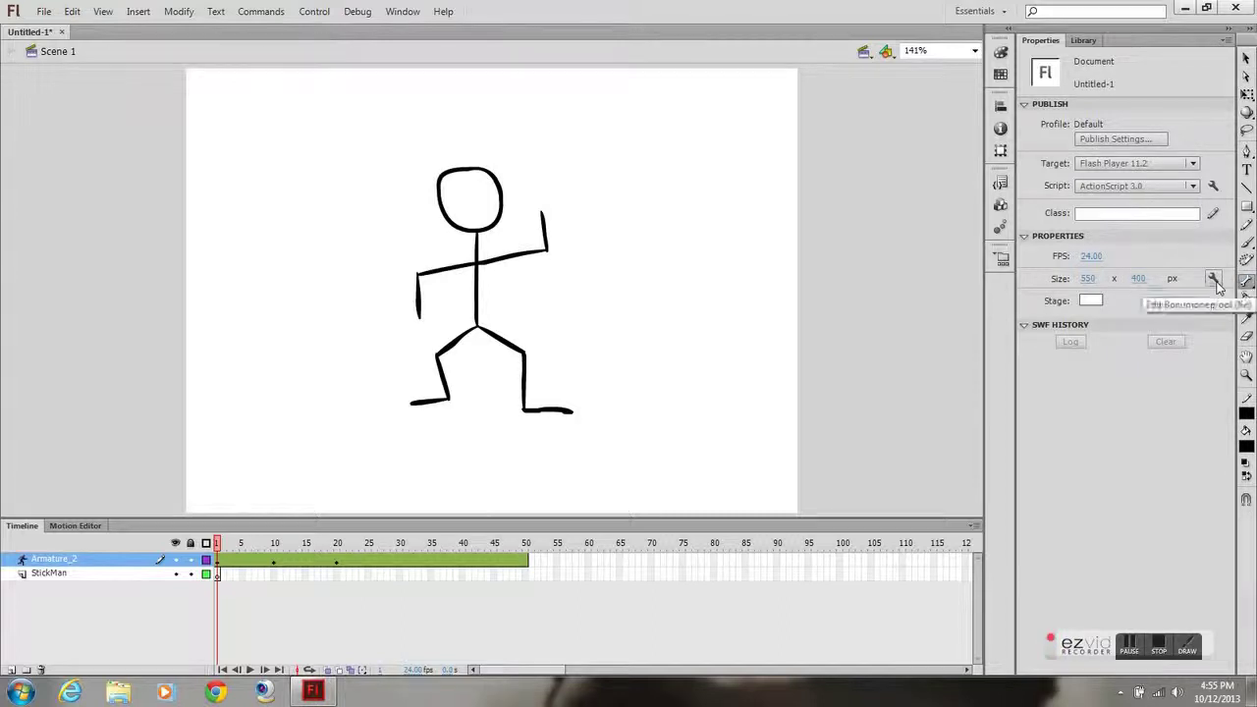
{"action": "left_click", "coordinate": [1248, 285]}
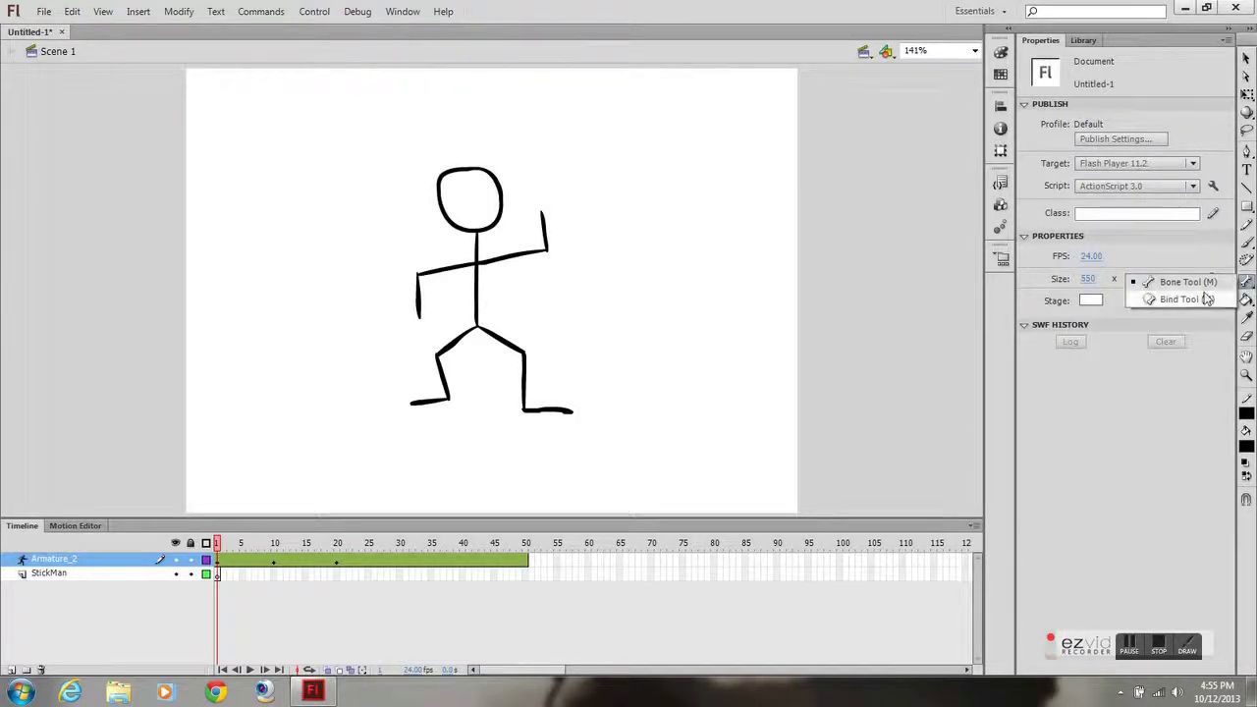
{"action": "left_click", "coordinate": [1207, 298]}
{"action": "left_click", "coordinate": [474, 274]}
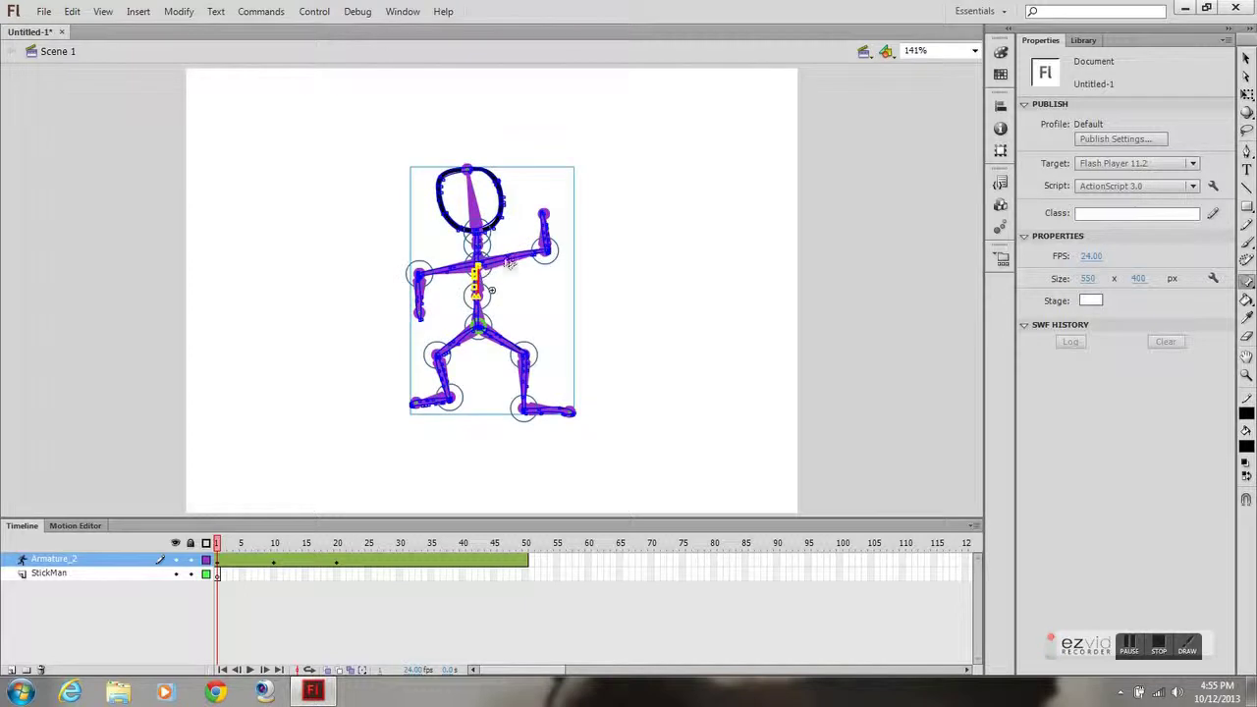
{"action": "left_click", "coordinate": [506, 261]}
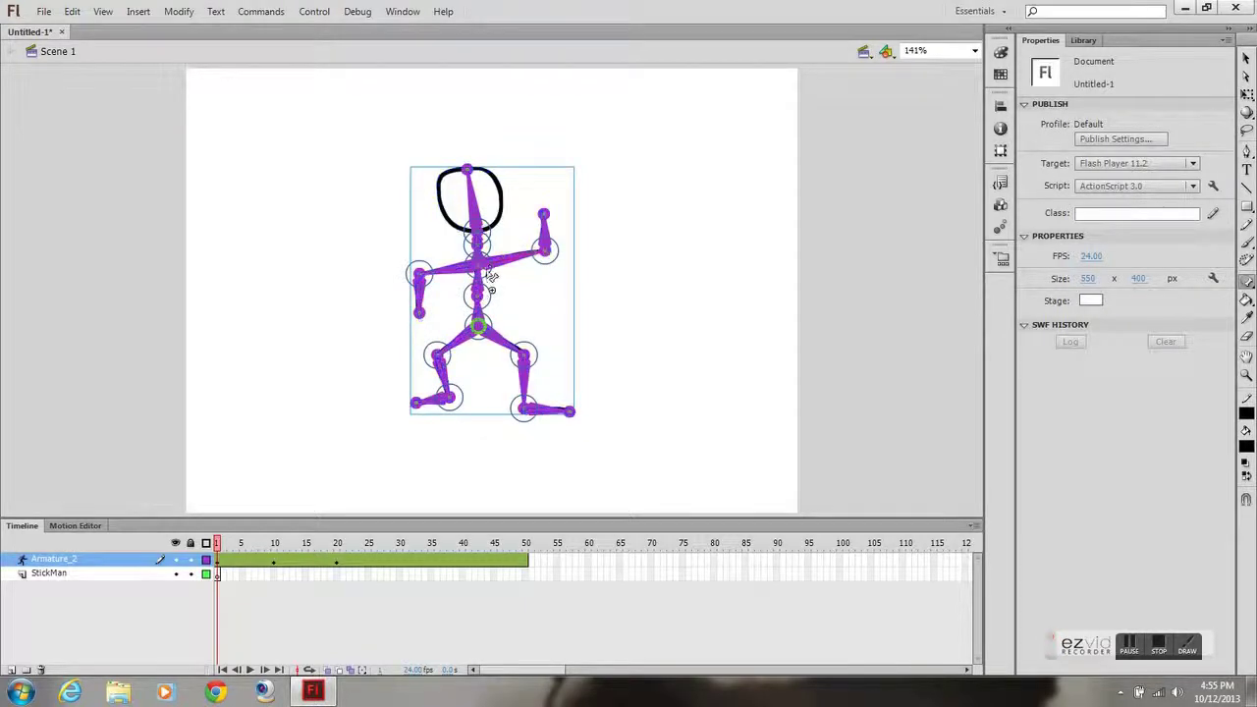
Try to bind a control point on the right upper arm to the head bone, and undo the change.
{"action": "left_click_drag", "start_coordinate": [504, 255], "coordinate": [474, 204]}
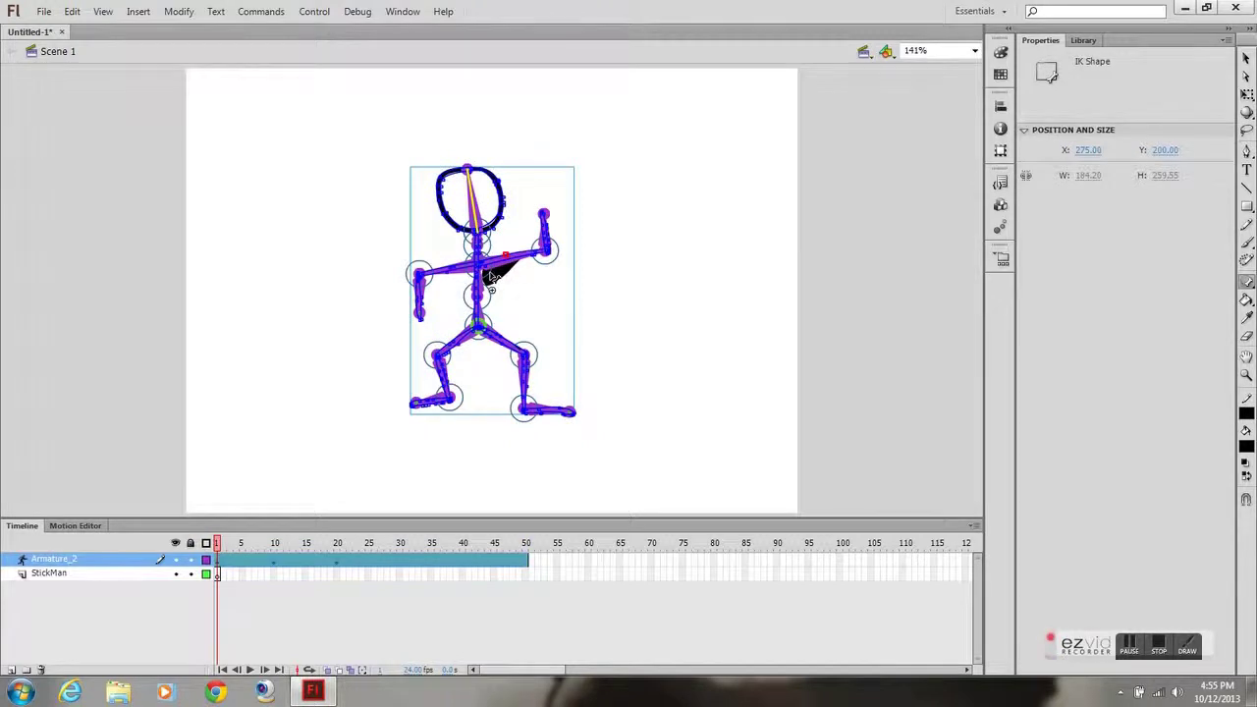
{"action": "key", "text": "ctrl+z"}
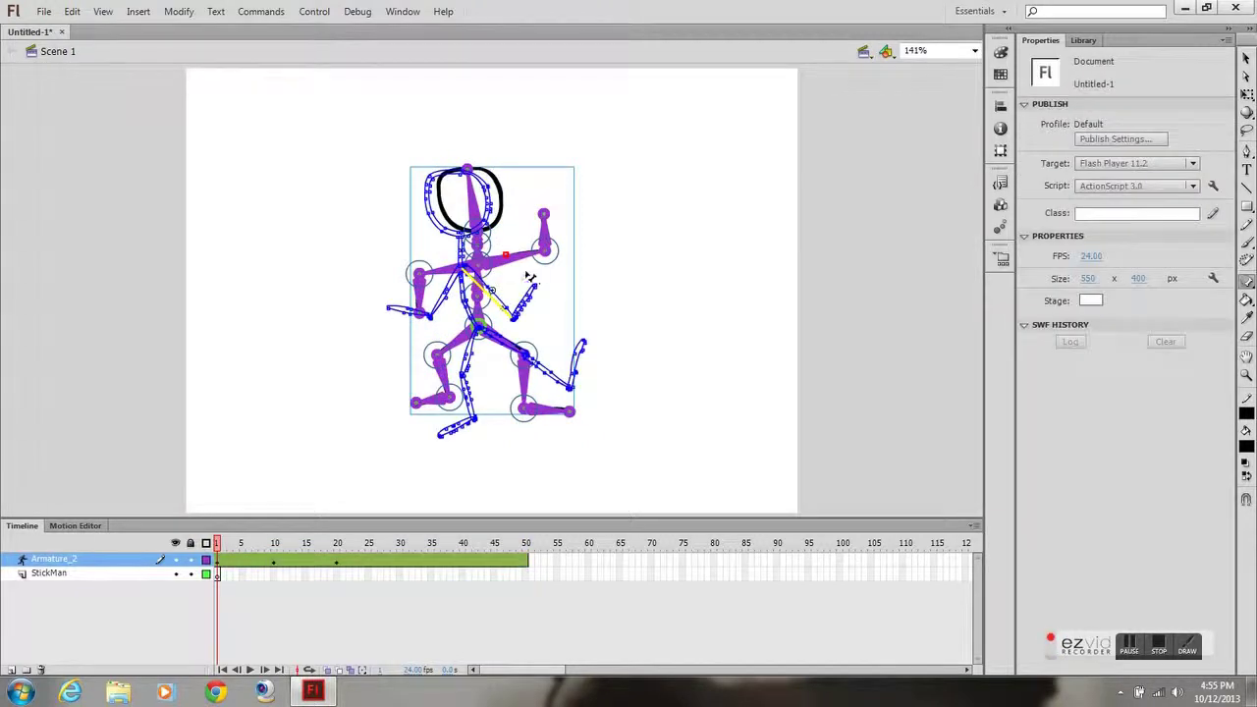
{"action": "mouse_move", "coordinate": [217, 543]}
{"action": "left_mouse_down"}
{"action": "mouse_move", "coordinate": [297, 543]}
{"action": "mouse_move", "coordinate": [217, 543]}
{"action": "left_mouse_up"}
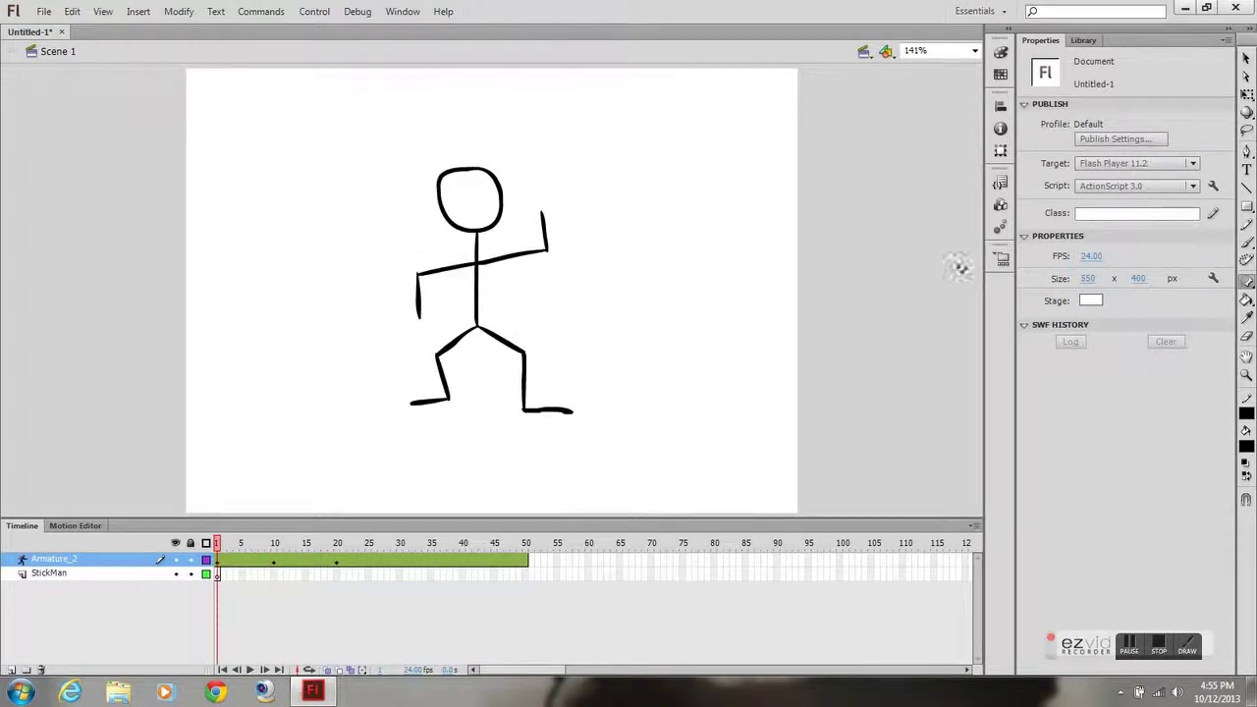
Examine the bindings of the right arm bones and the left forearm's control points at 566% magnification.
{"action": "left_click", "coordinate": [485, 275]}
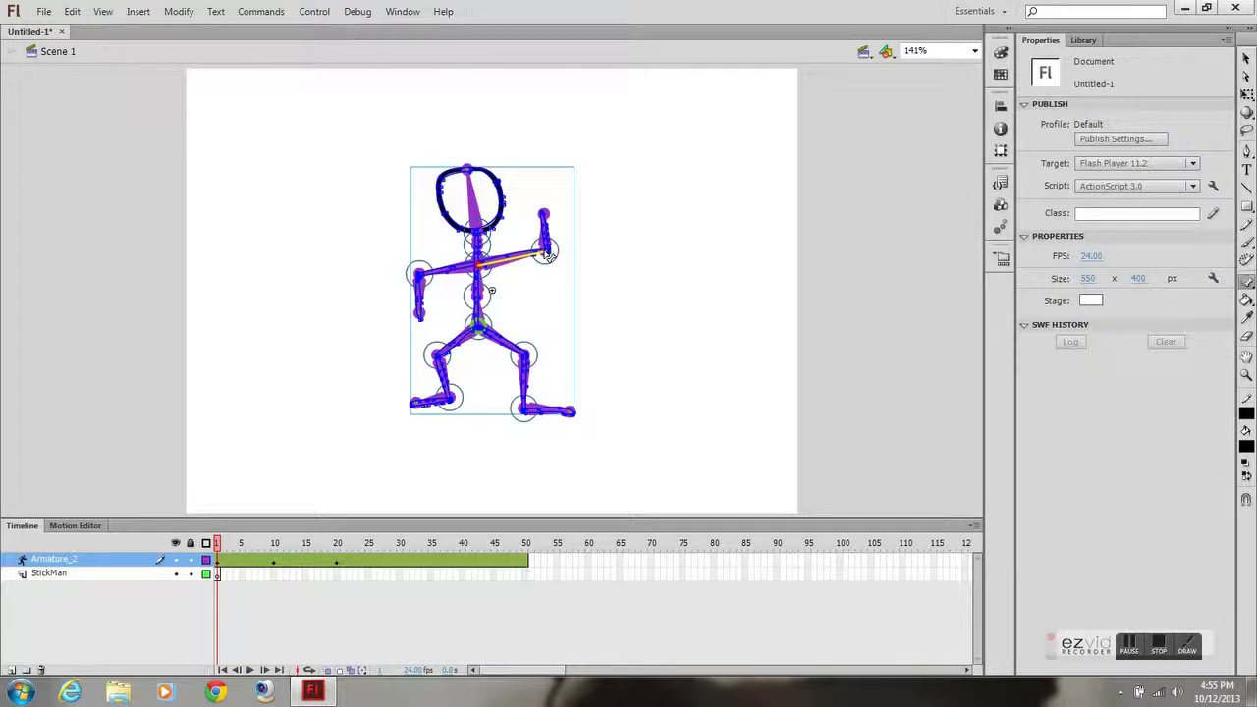
{"action": "key", "text": "ctrl+equal"}
{"action": "key", "text": "ctrl+equal"}
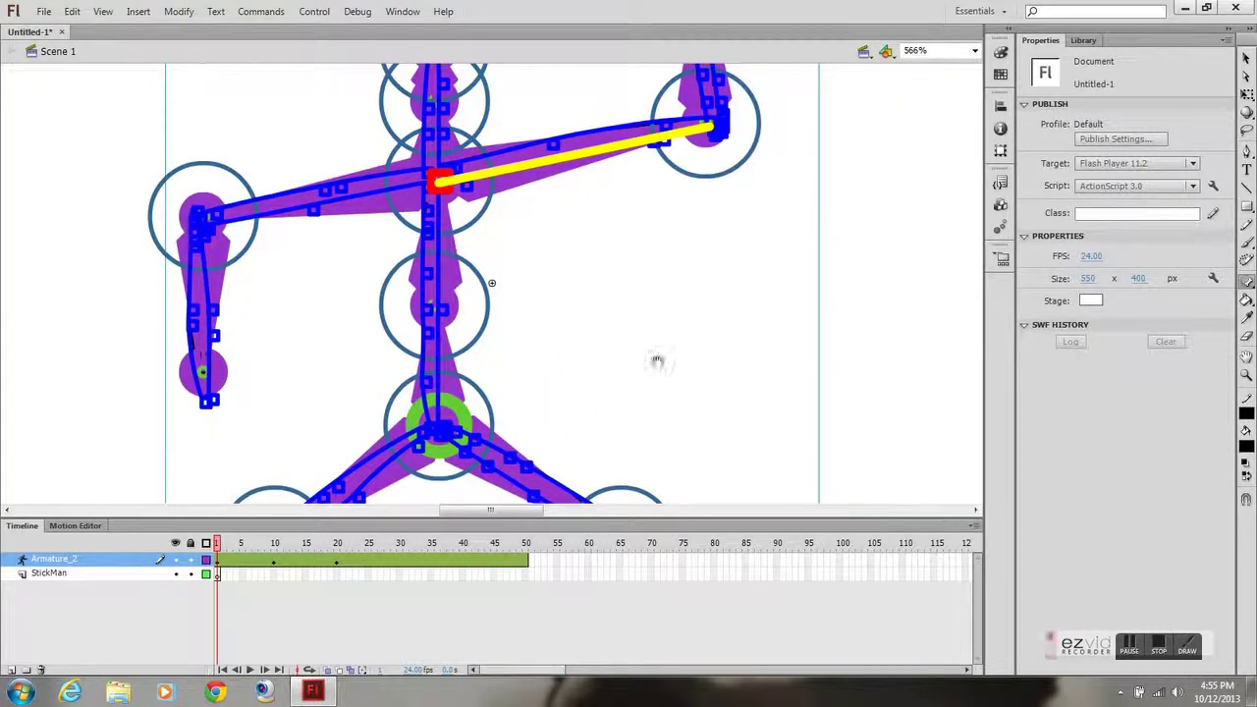
{"action": "scroll", "coordinate": [678, 324], "scroll_direction": "up", "scroll_amount": 2}
{"action": "left_click", "coordinate": [691, 169]}
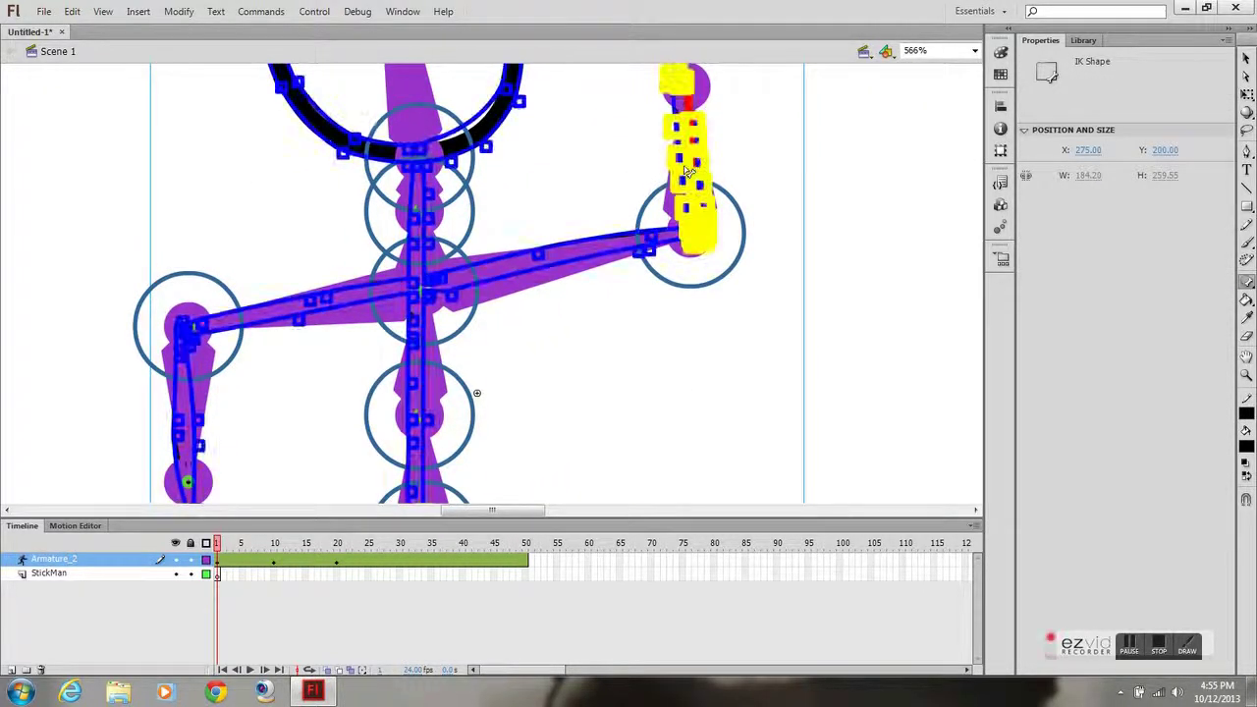
{"action": "left_click", "coordinate": [188, 406]}
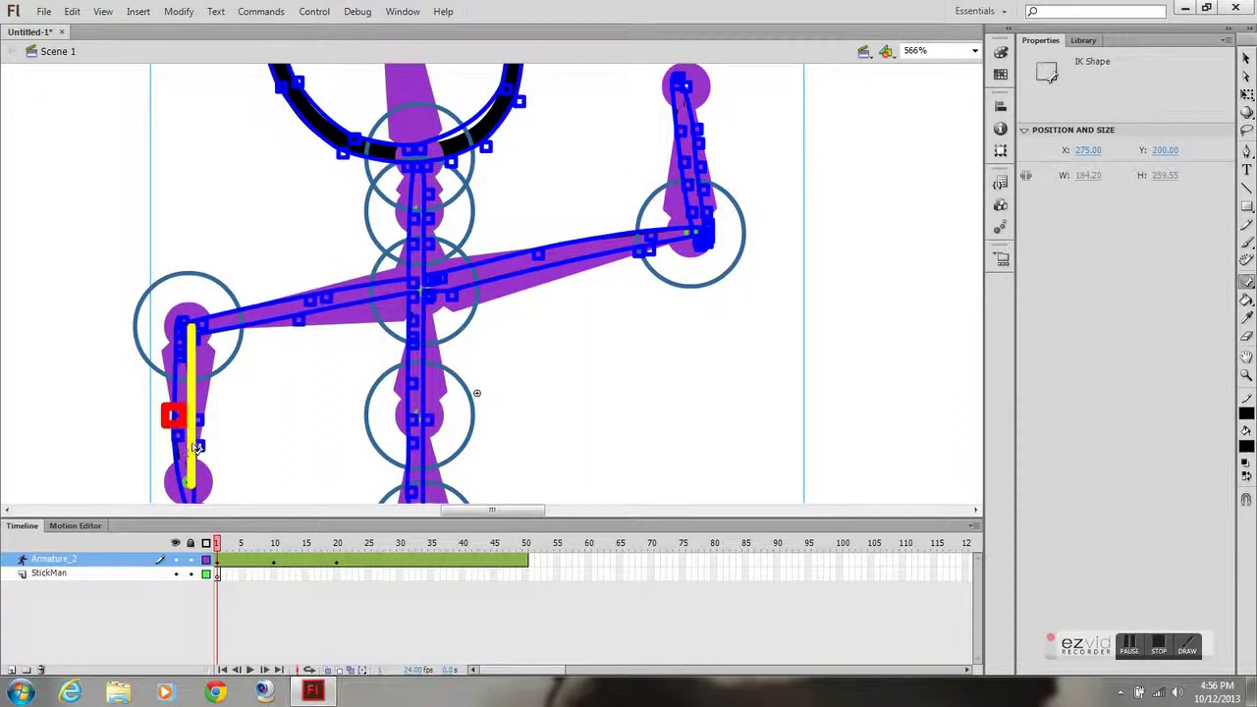
Rebind the left elbow's outer control point to the upper-arm bone and back to the forearm bone.
{"action": "left_click", "coordinate": [183, 342]}
{"action": "left_click", "coordinate": [182, 323]}
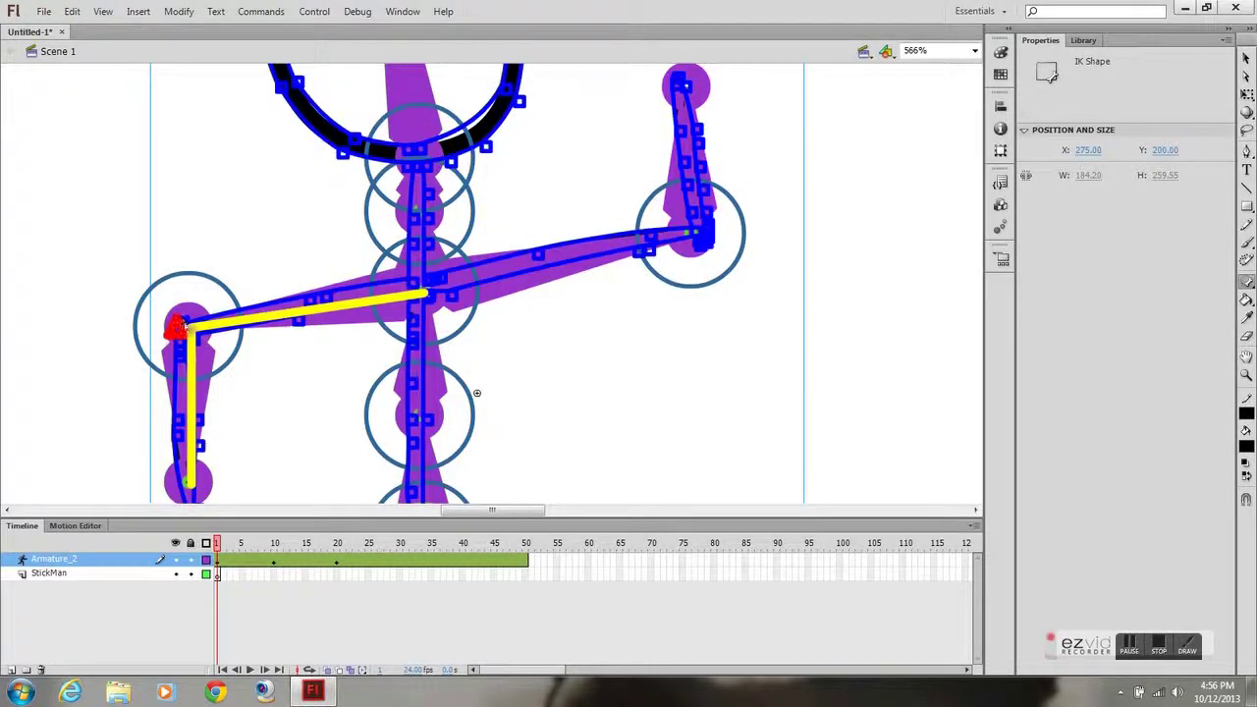
{"action": "left_click_drag", "start_coordinate": [178, 320], "coordinate": [251, 310]}
{"action": "left_click", "coordinate": [252, 312]}
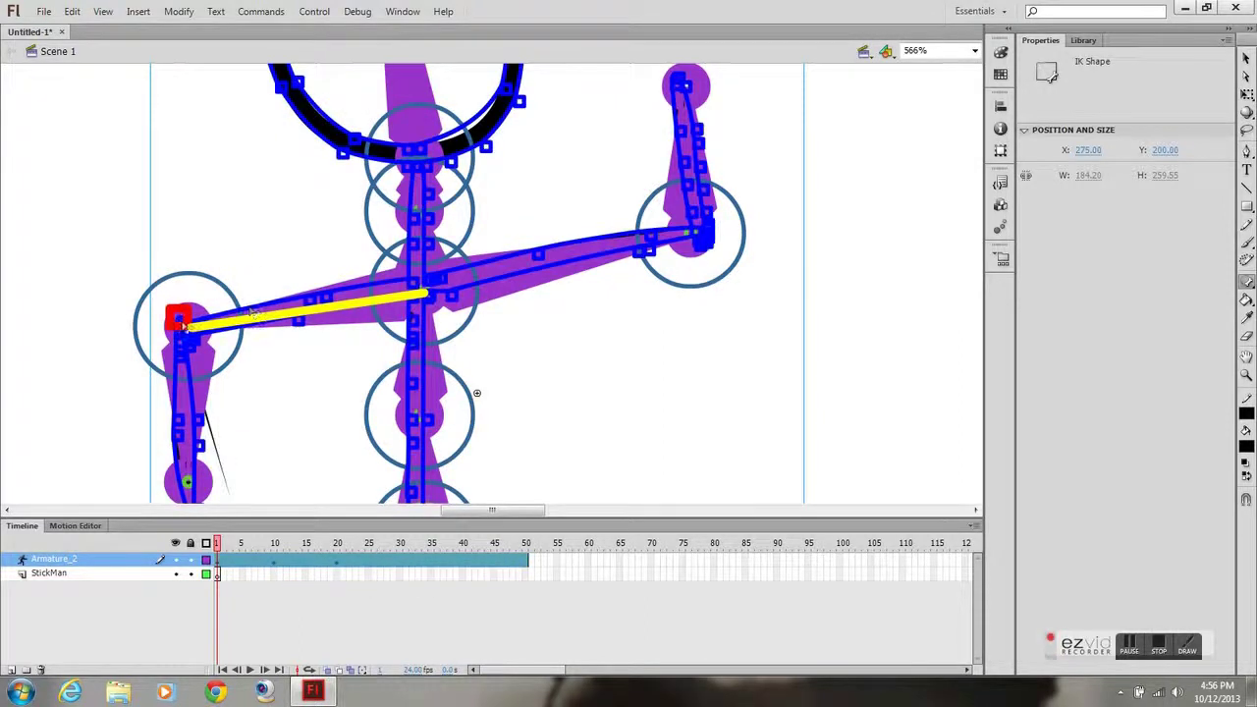
{"action": "left_click_drag", "start_coordinate": [179, 318], "coordinate": [191, 400]}
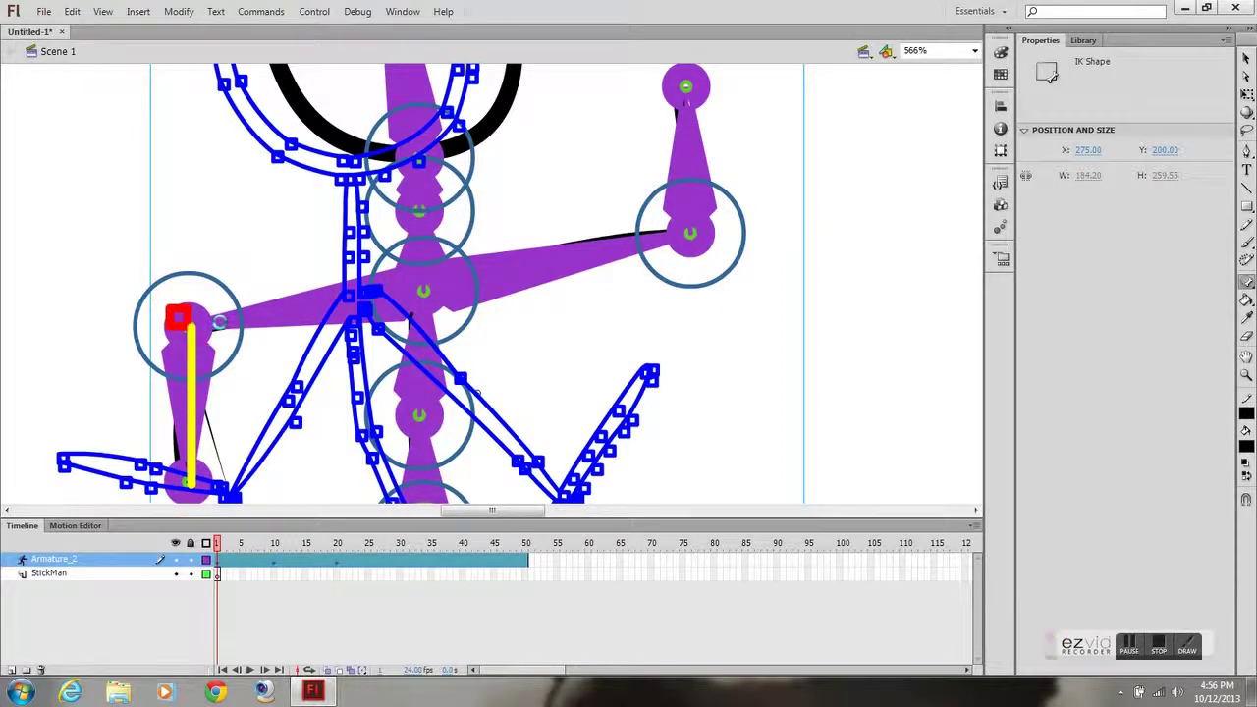
Scrub the timeline from frame 1 to frame 9 and back to check how the left forearm deforms.
{"action": "left_click_drag", "start_coordinate": [214, 531], "coordinate": [267, 538]}
{"action": "key", "text": "ctrl+minus"}
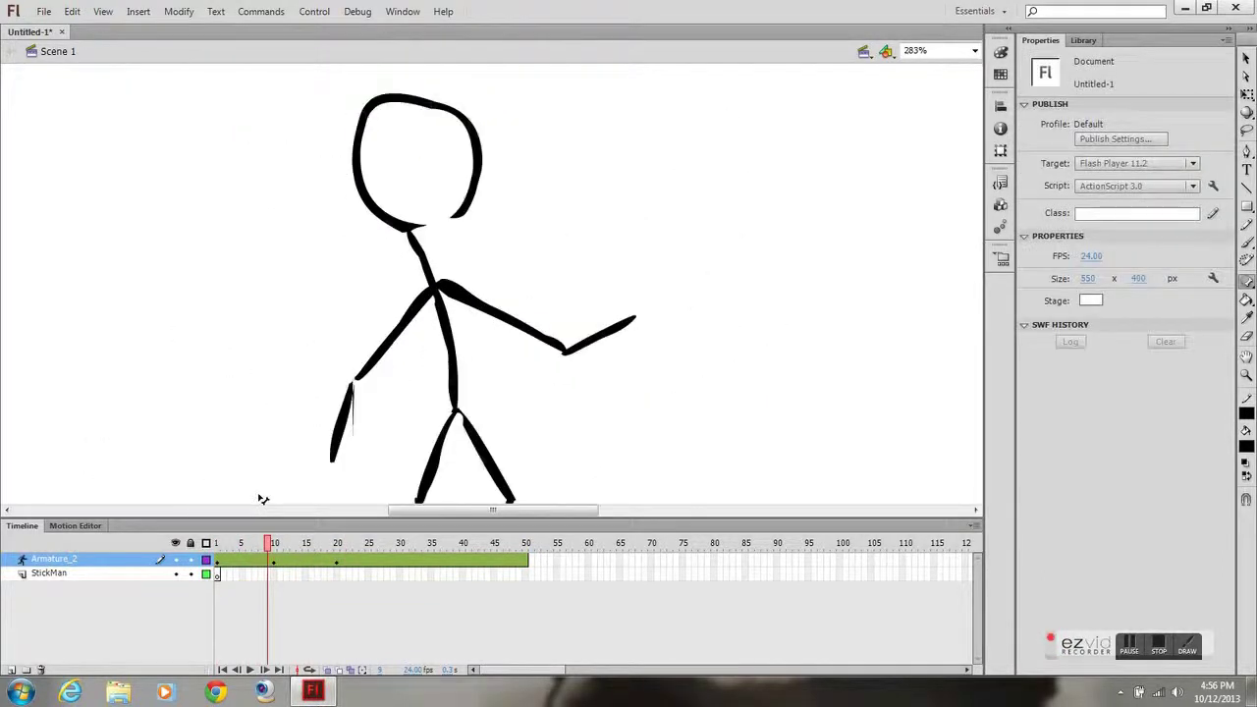
{"action": "scroll", "coordinate": [266, 261], "scroll_direction": "down", "scroll_amount": 2}
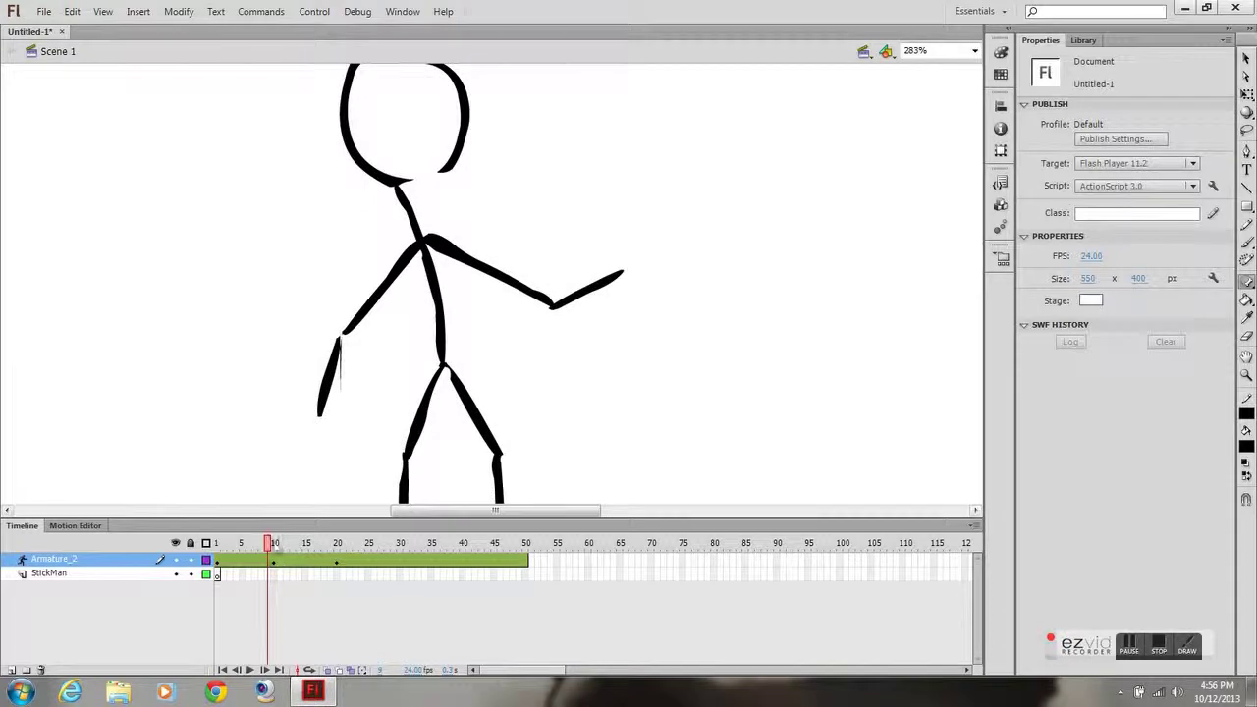
{"action": "left_click_drag", "start_coordinate": [271, 541], "coordinate": [173, 569]}
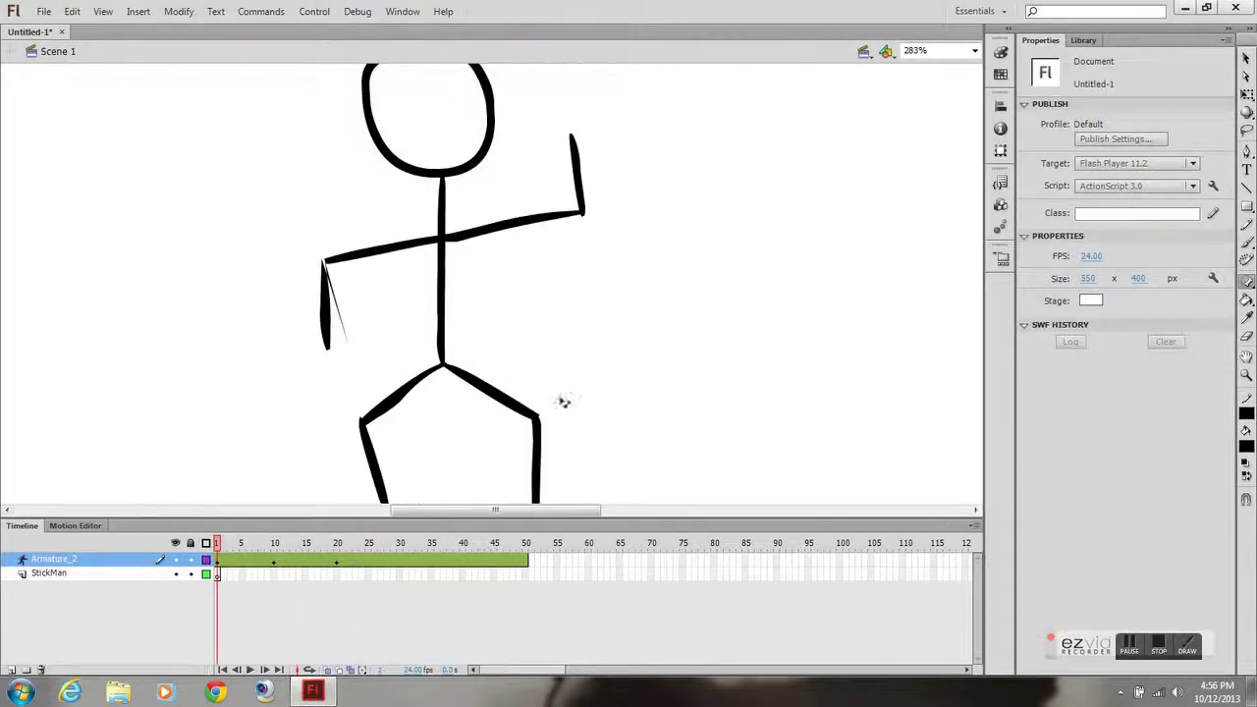
Add a new layer on top and hide the Armature_2 and StickMan layers.
{"action": "left_click", "coordinate": [10, 670]}
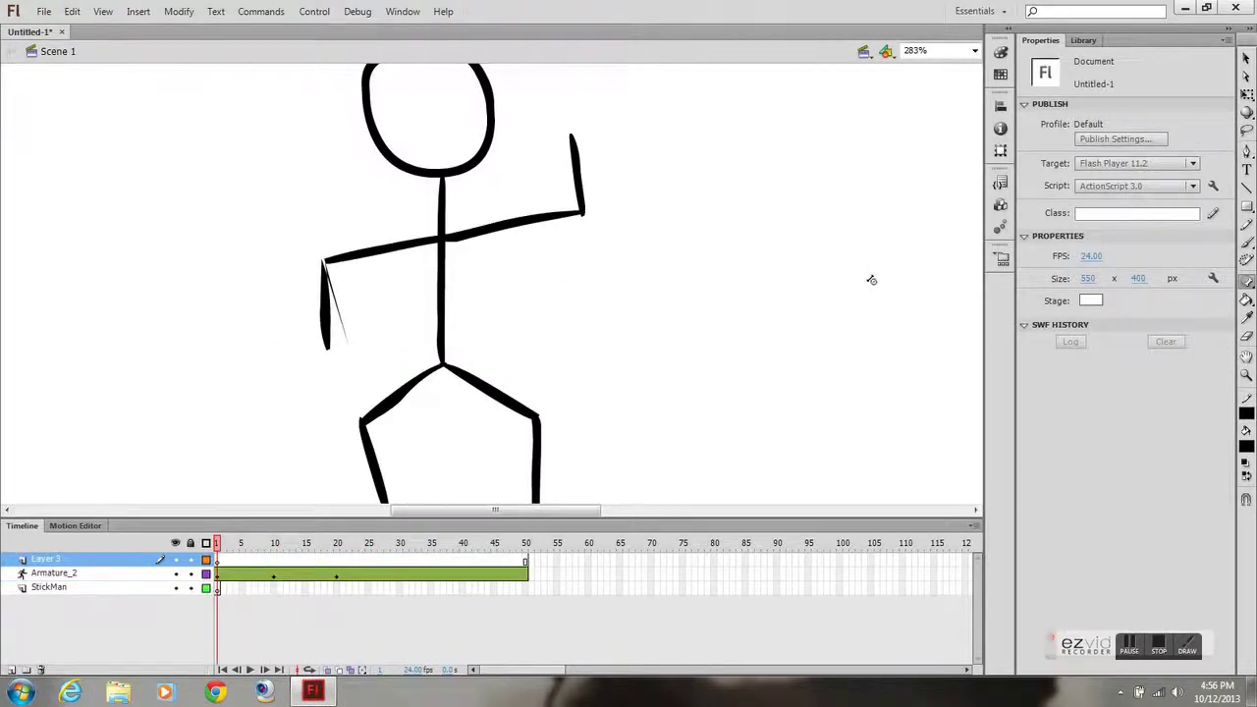
{"action": "left_click", "coordinate": [175, 586]}
Paint a new stick figure in a running stance with the Brush tool, with a round head, spine, bent legs with feet, and bent arms.
{"action": "left_click", "coordinate": [1247, 243]}
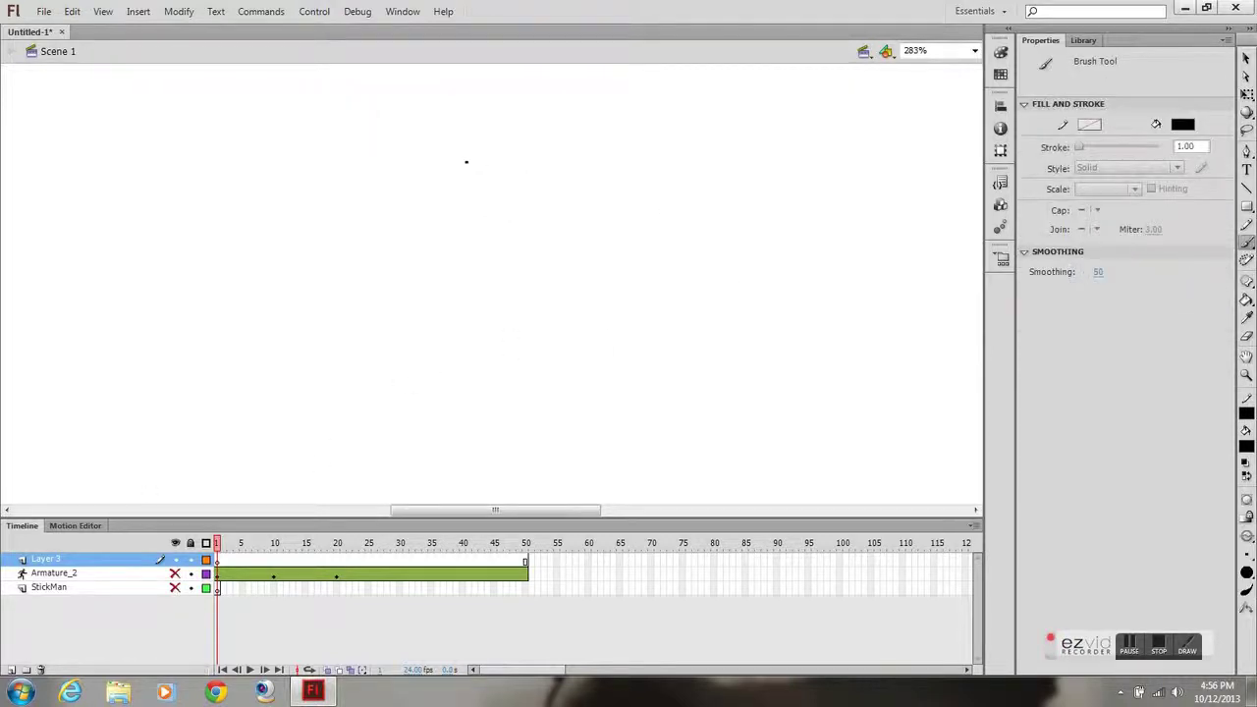
{"action": "left_click_drag", "start_coordinate": [477, 165], "coordinate": [458, 149]}
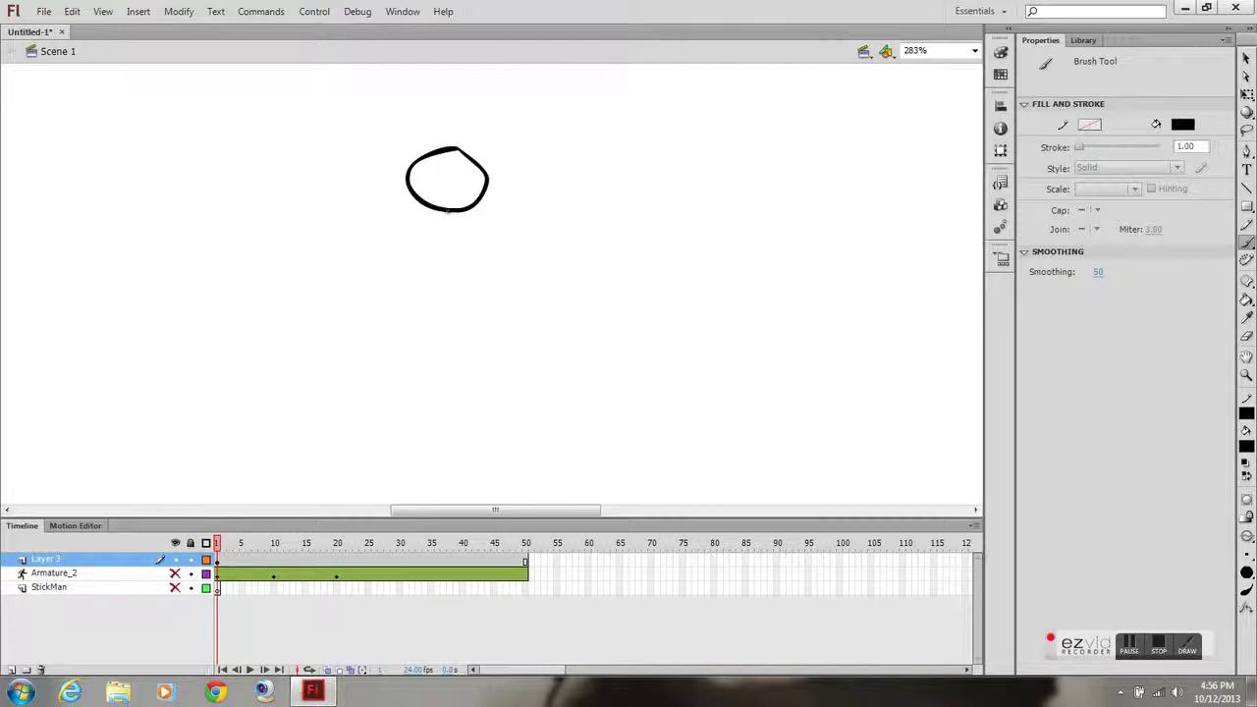
{"action": "left_click_drag", "start_coordinate": [452, 214], "coordinate": [467, 319]}
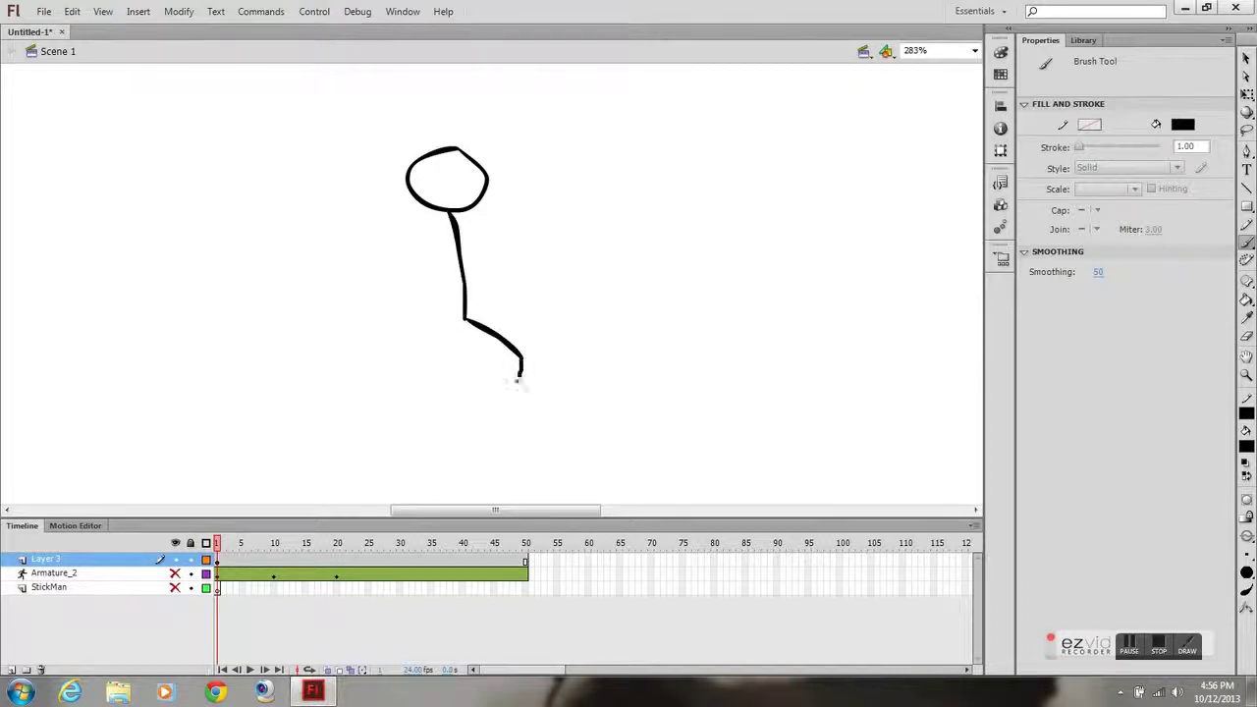
{"action": "left_click_drag", "start_coordinate": [515, 386], "coordinate": [505, 413]}
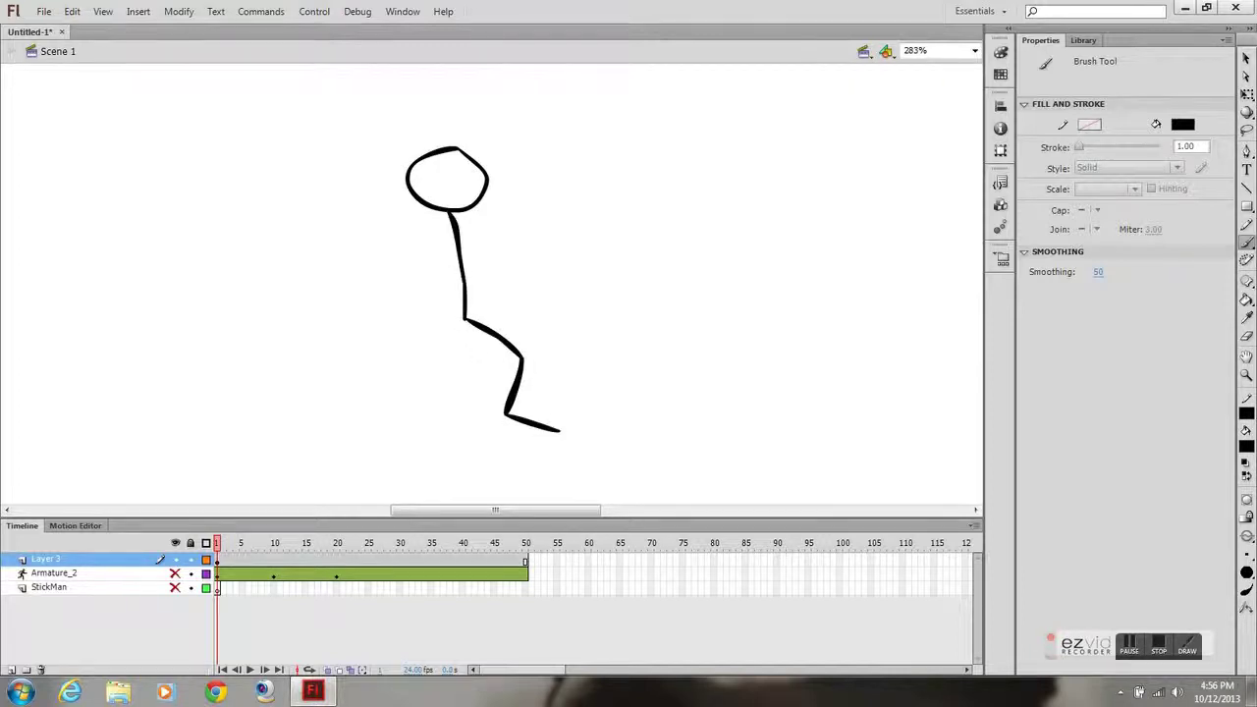
{"action": "mouse_move", "coordinate": [461, 318]}
{"action": "left_mouse_down"}
{"action": "mouse_move", "coordinate": [421, 340]}
{"action": "mouse_move", "coordinate": [439, 379]}
{"action": "left_mouse_up"}
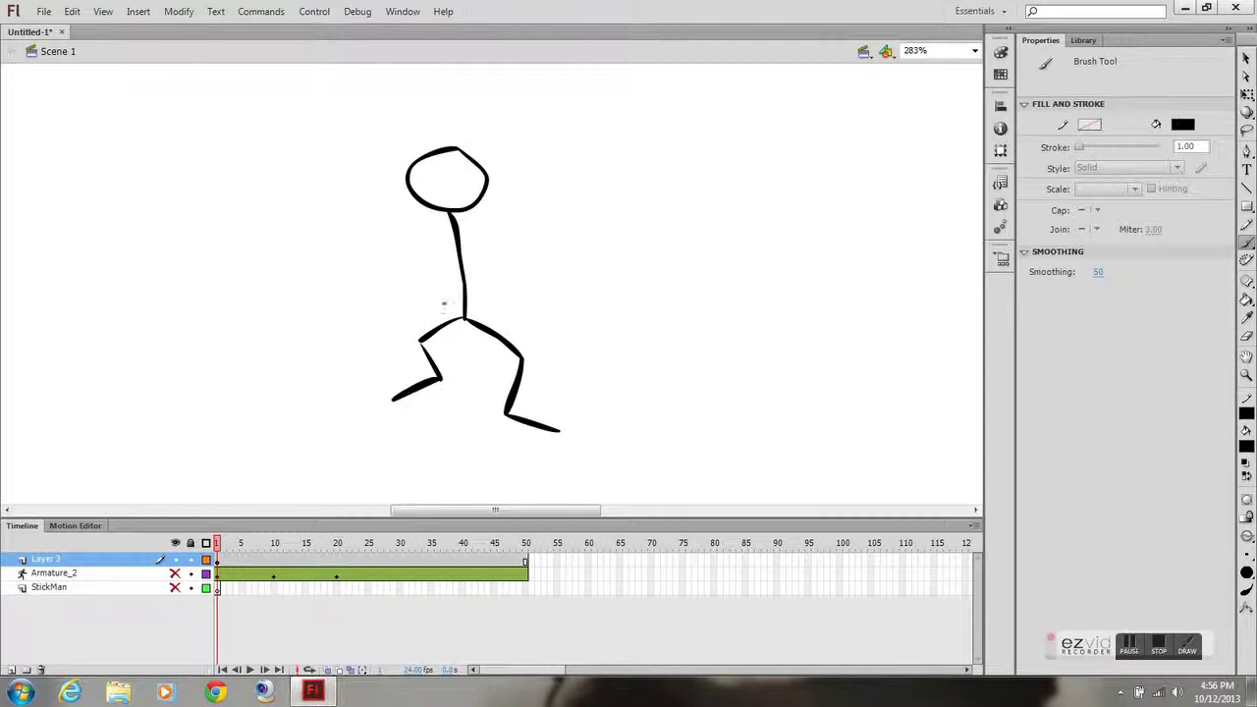
{"action": "left_click_drag", "start_coordinate": [460, 258], "coordinate": [510, 267]}
{"action": "mouse_move", "coordinate": [457, 258]}
{"action": "left_mouse_down"}
{"action": "mouse_move", "coordinate": [411, 276]}
{"action": "mouse_move", "coordinate": [396, 250]}
{"action": "left_mouse_up"}
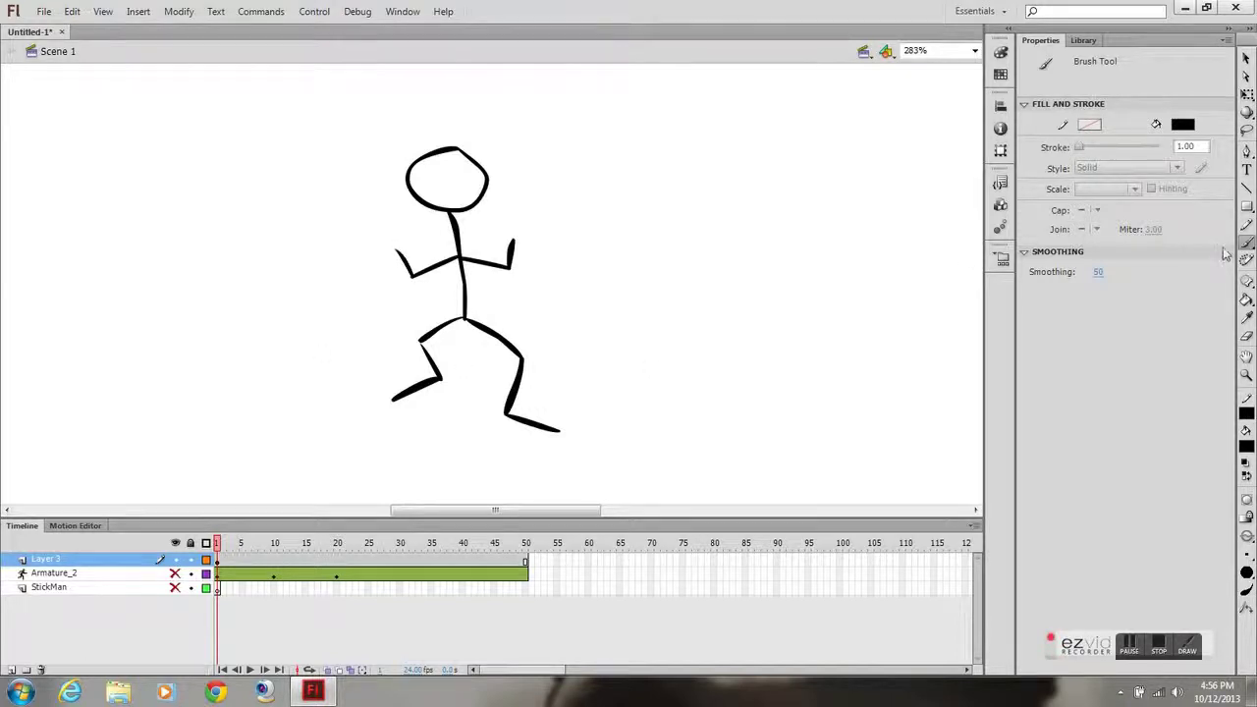
Add bones from the new figure's hips through the right leg to the toes and along the left thigh, undoing the left shin bone.
{"action": "left_click", "coordinate": [1245, 279]}
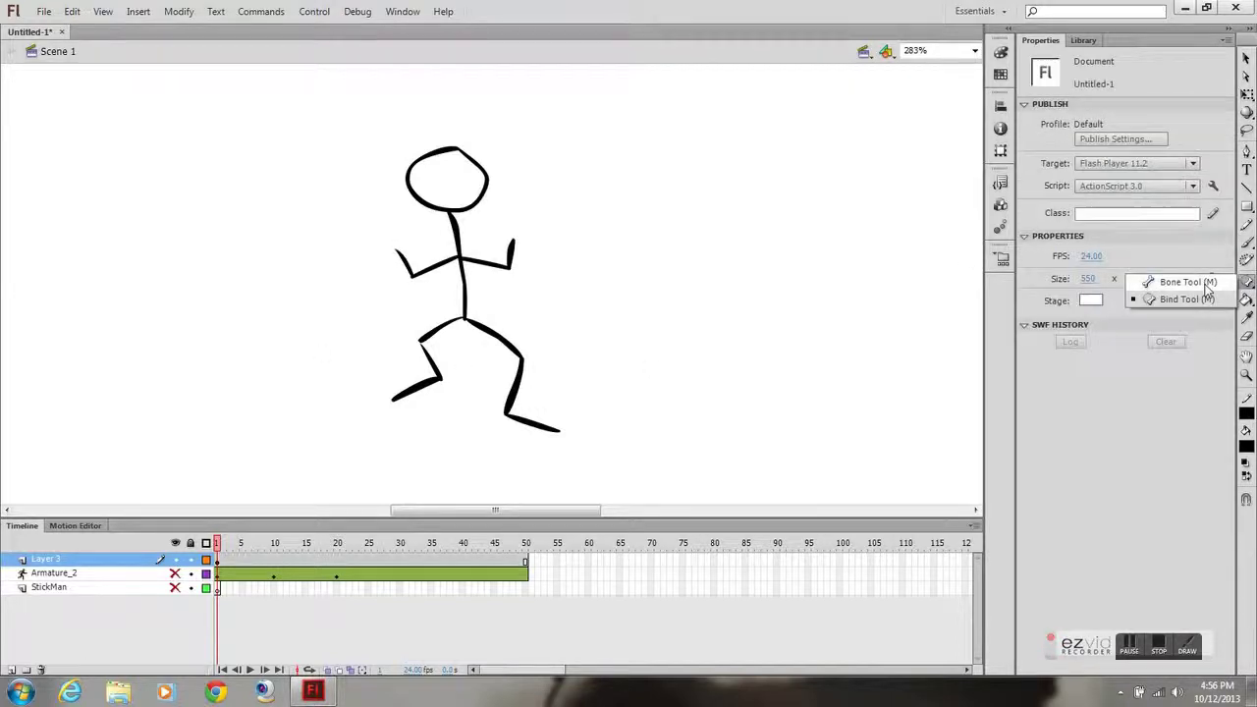
{"action": "left_click", "coordinate": [1149, 281]}
{"action": "left_click_drag", "start_coordinate": [464, 320], "coordinate": [554, 429]}
{"action": "left_click_drag", "start_coordinate": [463, 319], "coordinate": [409, 401]}
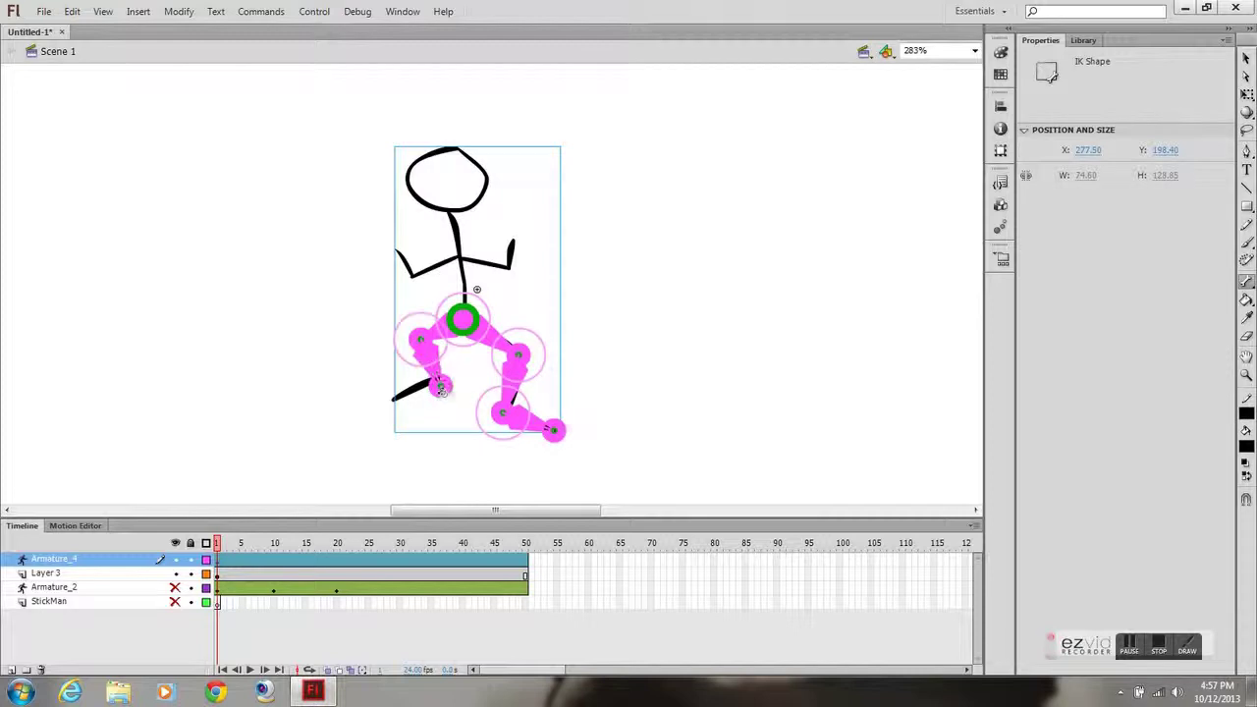
{"action": "key", "text": "ctrl+z"}
Add two bones up the torso from the hips to the chest, and continue along the left arm through the elbow to the hand.
{"action": "left_click_drag", "start_coordinate": [422, 341], "coordinate": [541, 93]}
{"action": "key", "text": "ctrl+equal"}
{"action": "key", "text": "ctrl+equal"}
{"action": "left_click_drag", "start_coordinate": [369, 201], "coordinate": [432, 346]}
{"action": "left_click_drag", "start_coordinate": [509, 190], "coordinate": [471, 432]}
{"action": "left_click_drag", "start_coordinate": [502, 363], "coordinate": [511, 238]}
{"action": "left_click_drag", "start_coordinate": [512, 194], "coordinate": [524, 306]}
{"action": "left_click_drag", "start_coordinate": [522, 351], "coordinate": [495, 235]}
{"action": "mouse_move", "coordinate": [496, 235]}
{"action": "left_mouse_down"}
{"action": "mouse_move", "coordinate": [468, 227]}
{"action": "mouse_move", "coordinate": [317, 297]}
{"action": "left_mouse_up"}
{"action": "left_click_drag", "start_coordinate": [318, 298], "coordinate": [256, 209]}
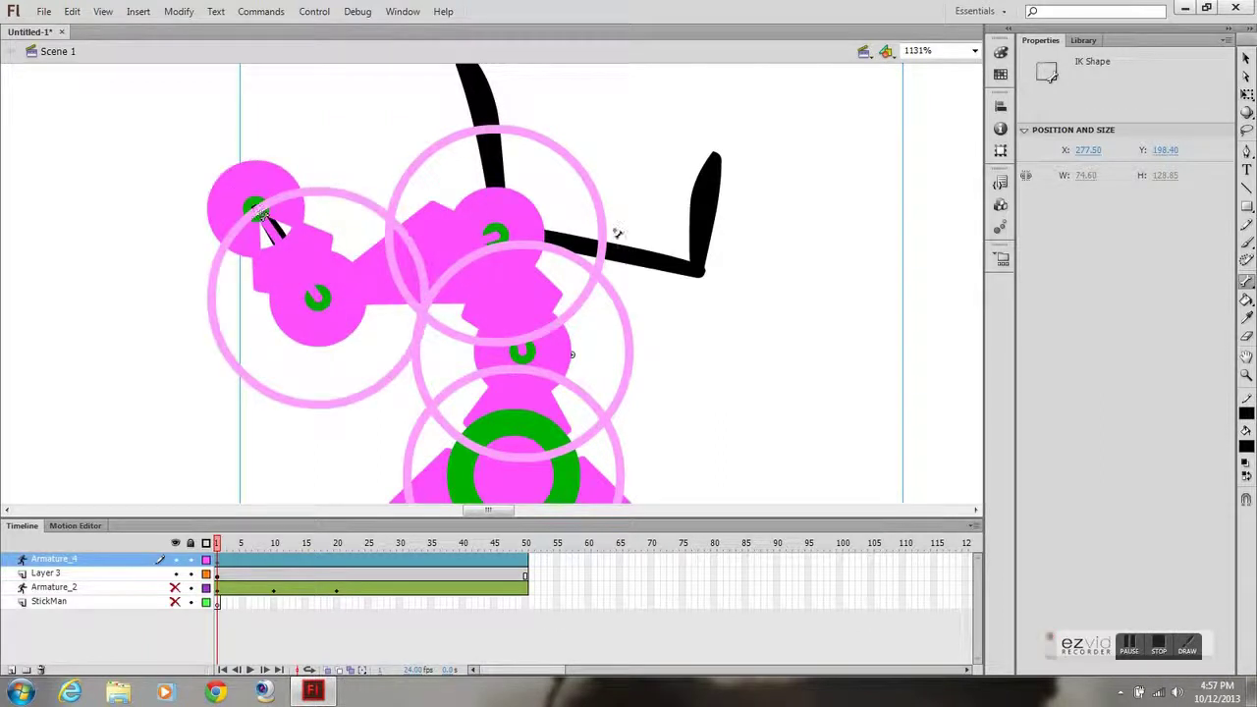
Add bones from the chest along the right arm to the hand and up through the neck to the top of the head.
{"action": "mouse_move", "coordinate": [509, 228]}
{"action": "left_mouse_down"}
{"action": "mouse_move", "coordinate": [579, 261]}
{"action": "mouse_move", "coordinate": [690, 272]}
{"action": "left_mouse_up"}
{"action": "left_click_drag", "start_coordinate": [690, 272], "coordinate": [707, 177]}
{"action": "left_click_drag", "start_coordinate": [509, 160], "coordinate": [582, 365]}
{"action": "mouse_move", "coordinate": [570, 439]}
{"action": "left_mouse_down"}
{"action": "mouse_move", "coordinate": [569, 377]}
{"action": "mouse_move", "coordinate": [535, 264]}
{"action": "mouse_move", "coordinate": [555, 371]}
{"action": "mouse_move", "coordinate": [542, 130]}
{"action": "left_mouse_up"}
Try to extend the left leg's bones from the knee down the shin, undoing each attempt.
{"action": "left_click_drag", "start_coordinate": [650, 383], "coordinate": [606, 75]}
{"action": "left_click_drag", "start_coordinate": [608, 322], "coordinate": [569, 73]}
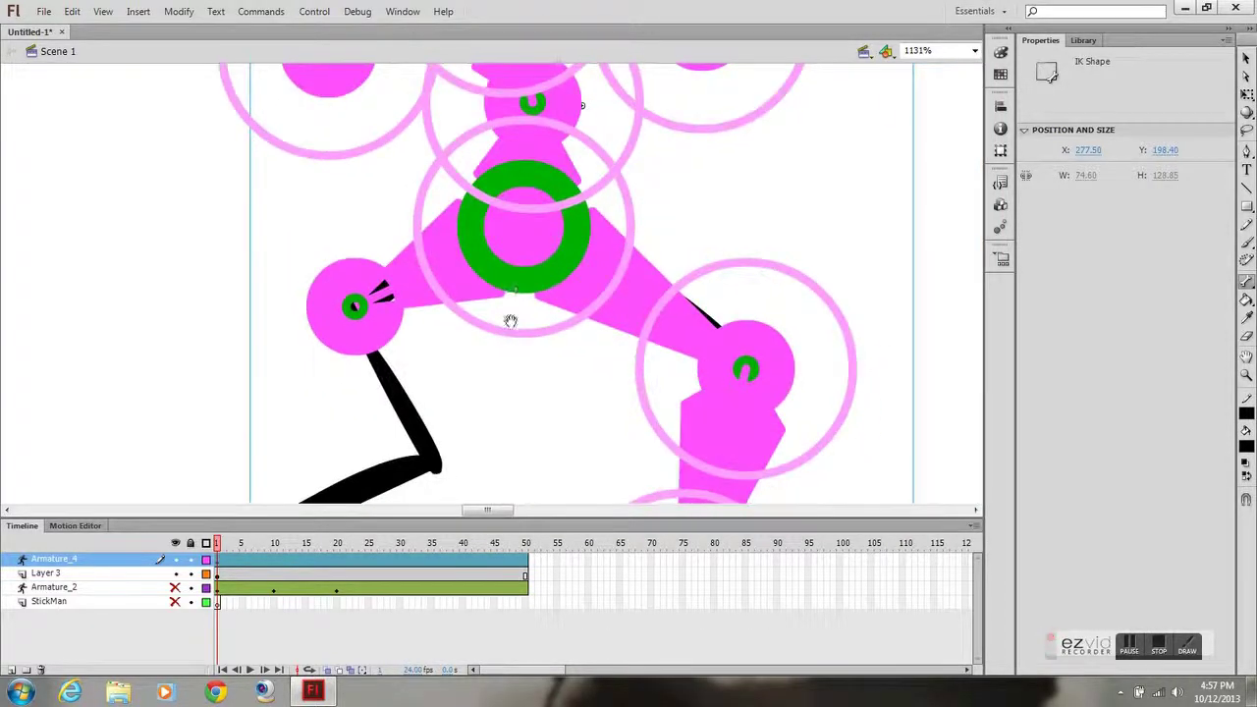
{"action": "left_click_drag", "start_coordinate": [528, 289], "coordinate": [575, 208]}
{"action": "left_click_drag", "start_coordinate": [405, 218], "coordinate": [477, 362]}
{"action": "key", "text": "ctrl+z"}
{"action": "mouse_move", "coordinate": [405, 218]}
{"action": "left_mouse_down"}
{"action": "mouse_move", "coordinate": [468, 334]}
{"action": "mouse_move", "coordinate": [471, 359]}
{"action": "mouse_move", "coordinate": [423, 279]}
{"action": "mouse_move", "coordinate": [476, 388]}
{"action": "mouse_move", "coordinate": [502, 387]}
{"action": "mouse_move", "coordinate": [485, 361]}
{"action": "mouse_move", "coordinate": [468, 373]}
{"action": "left_mouse_up"}
{"action": "key", "text": "ctrl+z"}
{"action": "key", "text": "ctrl+z"}
{"action": "left_click_drag", "start_coordinate": [518, 325], "coordinate": [578, 245]}
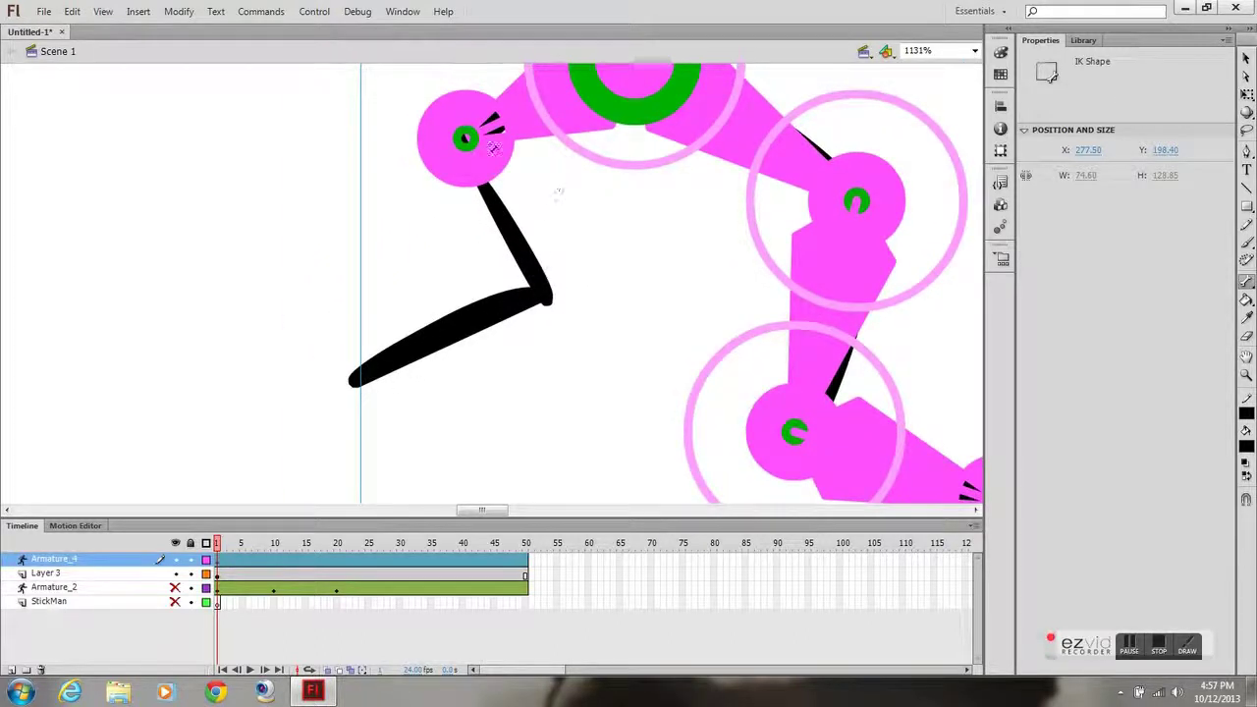
{"action": "left_click_drag", "start_coordinate": [466, 138], "coordinate": [504, 218]}
{"action": "left_click_drag", "start_coordinate": [543, 293], "coordinate": [533, 379]}
{"action": "key", "text": "ctrl+z"}
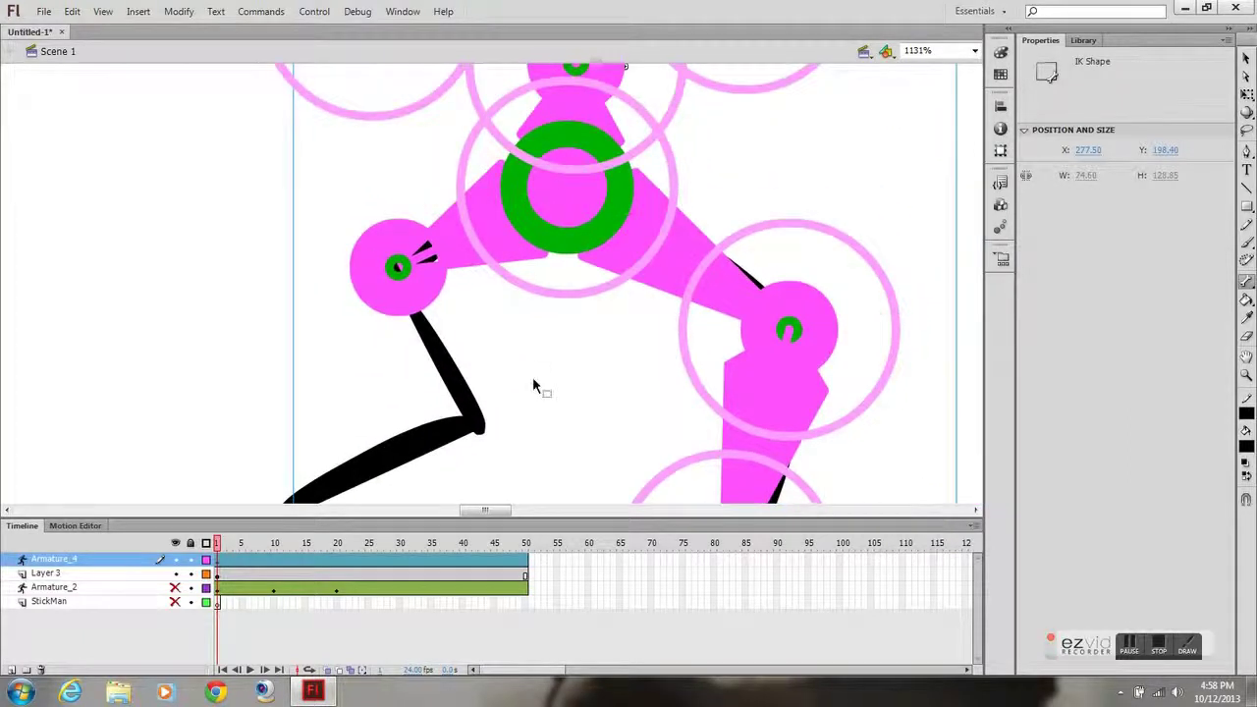
Switch to the Bind tool and examine which bones the new figure's control points at the chest and both thighs are bound to.
{"action": "key", "text": "ctrl+minus"}
{"action": "left_click_drag", "start_coordinate": [317, 174], "coordinate": [362, 354]}
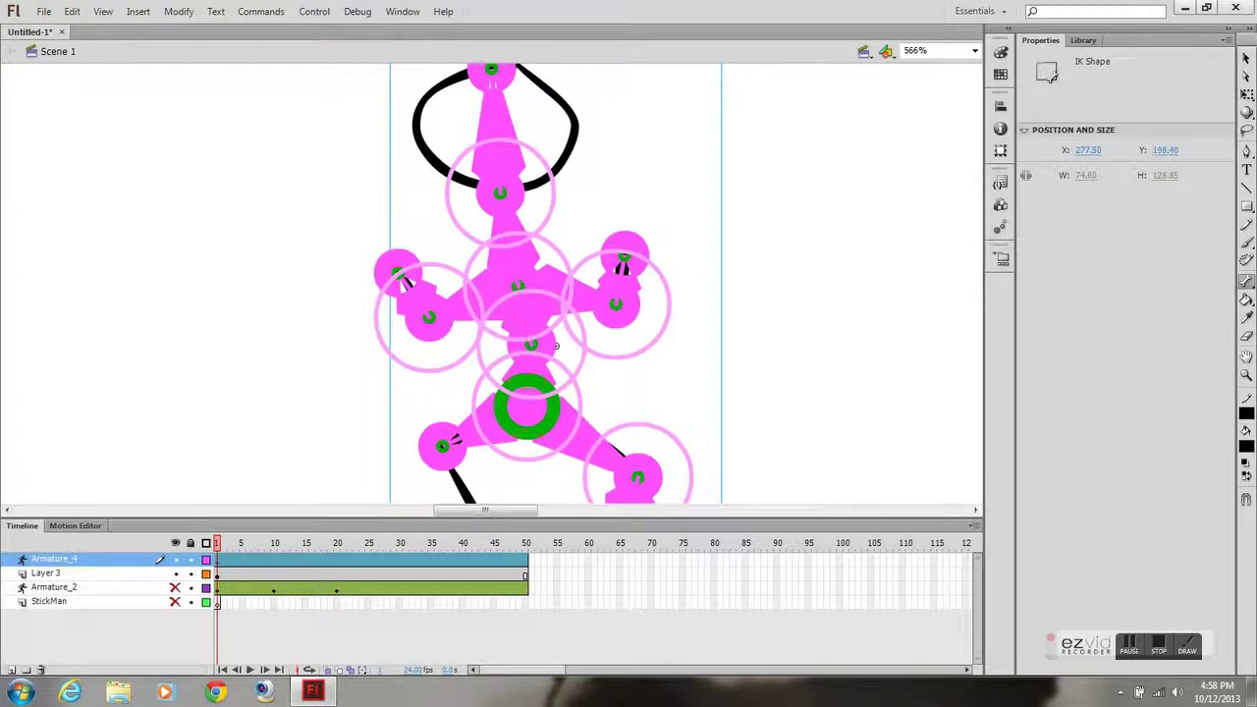
{"action": "left_click", "coordinate": [1247, 244]}
{"action": "left_click", "coordinate": [1249, 246]}
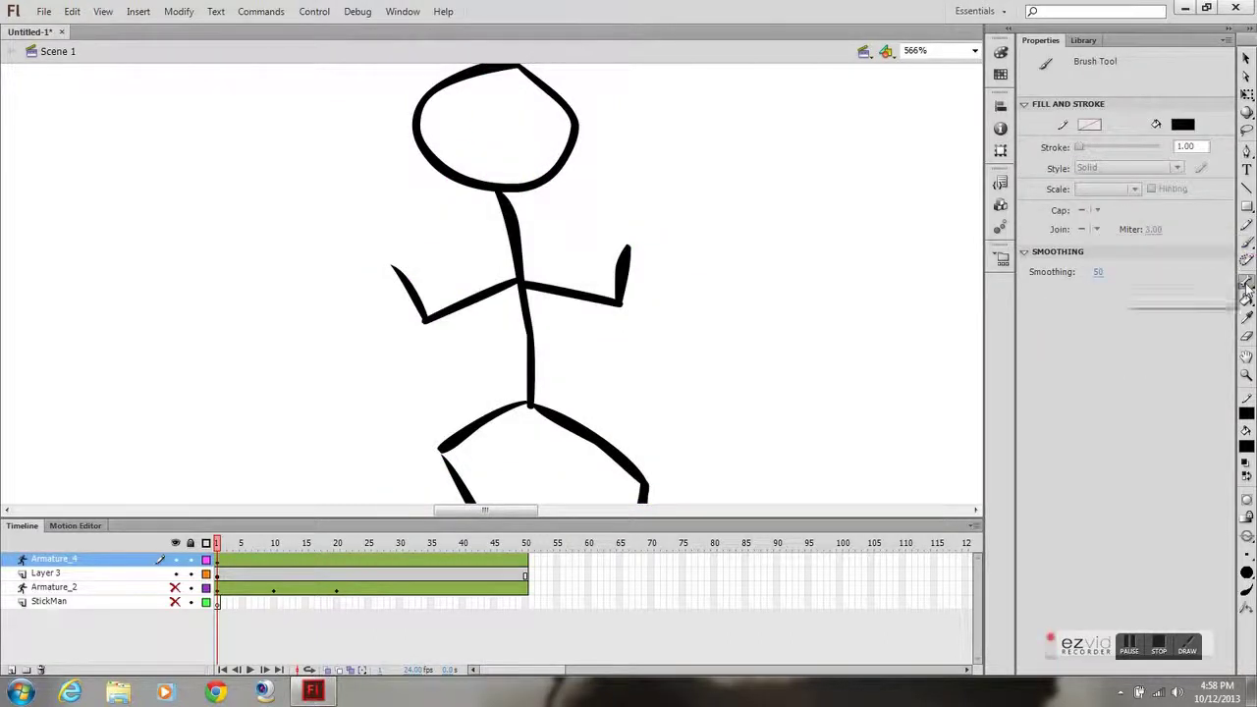
{"action": "left_click", "coordinate": [1247, 282]}
{"action": "left_click", "coordinate": [1205, 299]}
{"action": "left_click", "coordinate": [540, 290]}
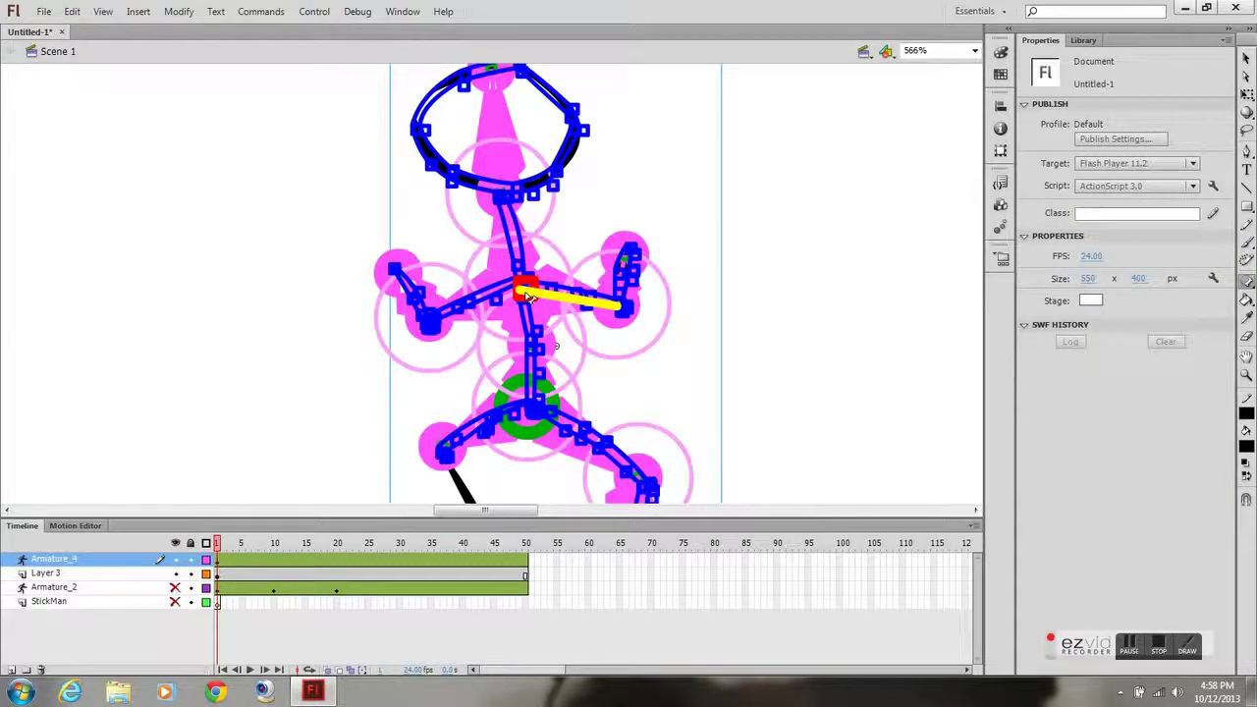
{"action": "left_click_drag", "start_coordinate": [673, 398], "coordinate": [692, 246]}
{"action": "left_click", "coordinate": [601, 276]}
{"action": "left_click", "coordinate": [623, 291]}
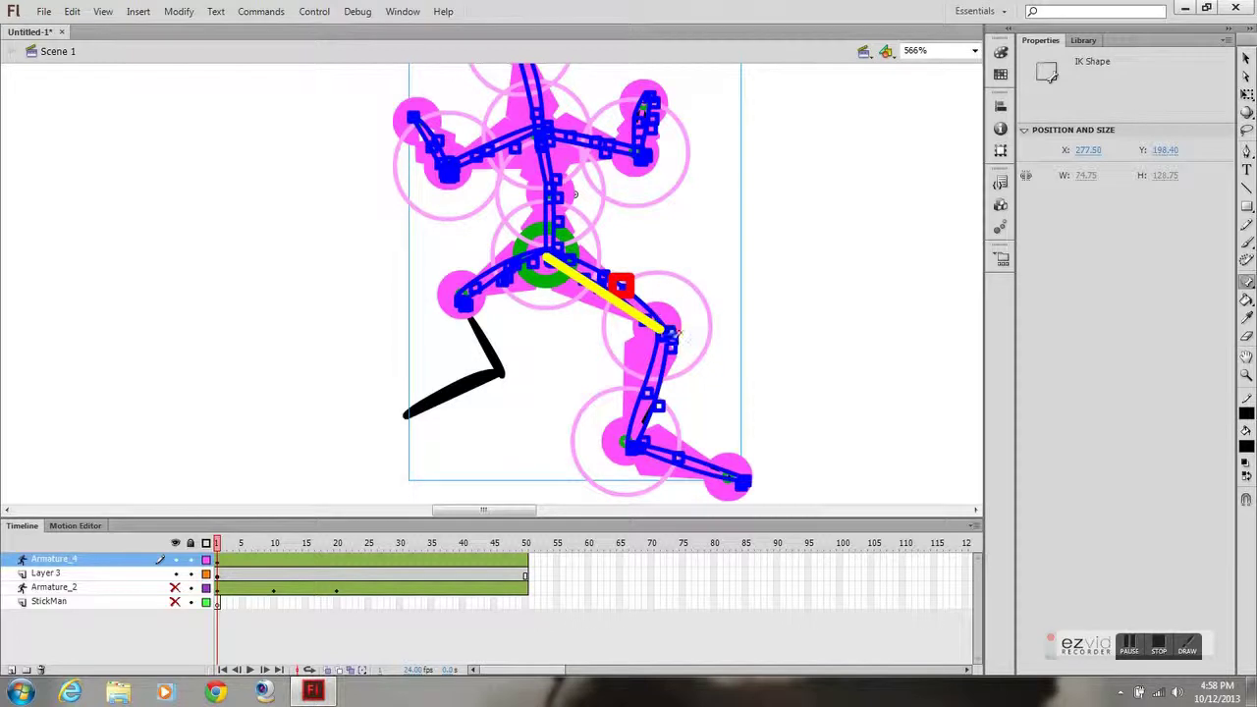
{"action": "left_click", "coordinate": [536, 270]}
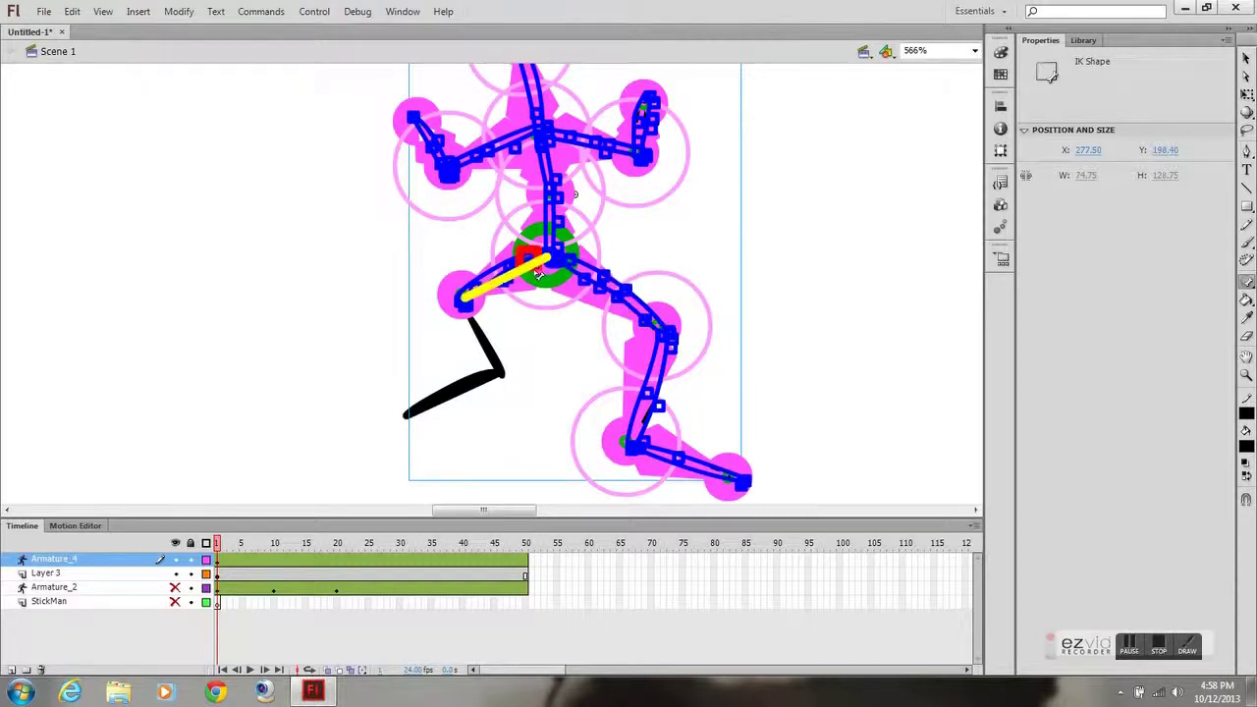
Examine which control points and bones are bound together along both legs, at both elbows and in the neck.
{"action": "left_click", "coordinate": [656, 402]}
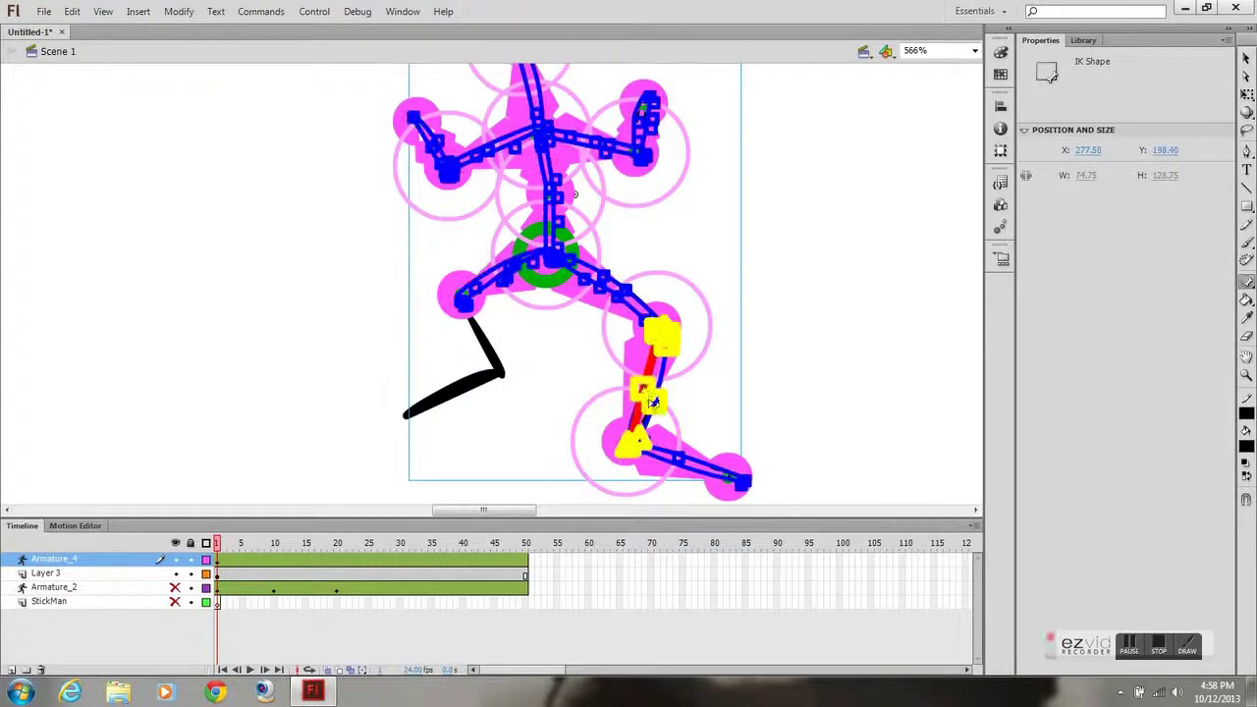
{"action": "scroll", "coordinate": [746, 420], "scroll_direction": "down", "scroll_amount": 2}
{"action": "left_click", "coordinate": [725, 378]}
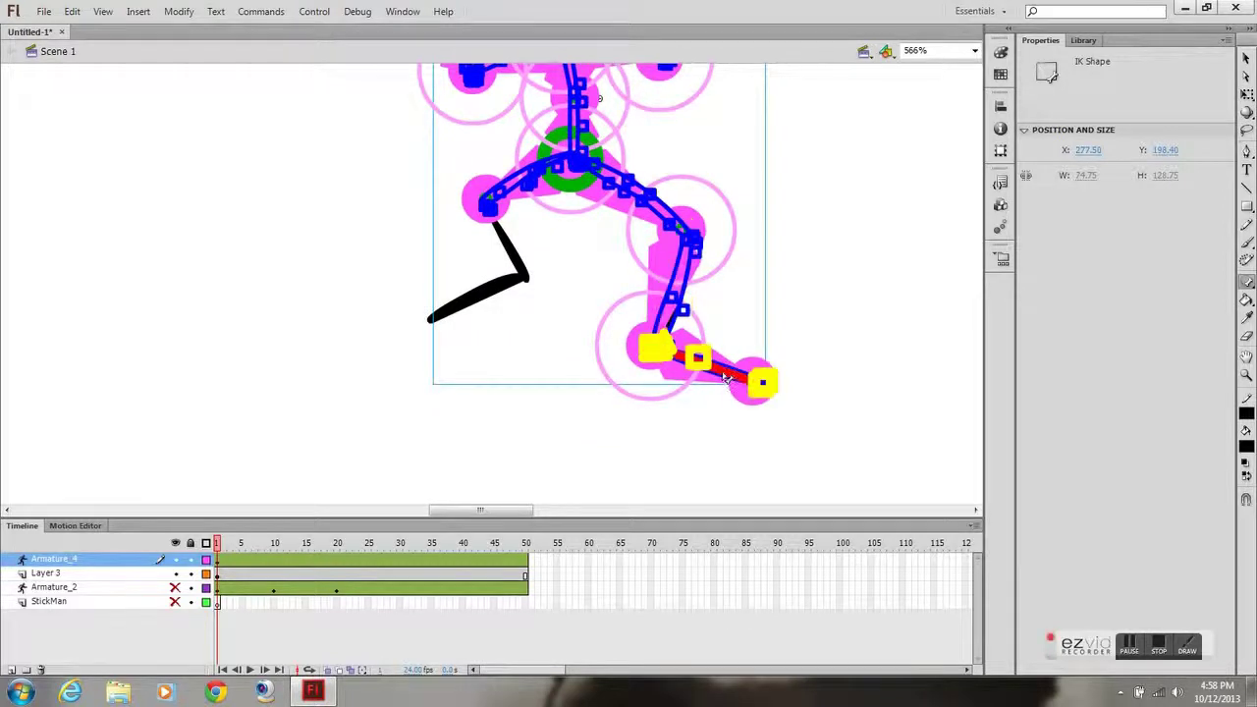
{"action": "left_click", "coordinate": [512, 191]}
{"action": "left_click_drag", "start_coordinate": [532, 224], "coordinate": [556, 296]}
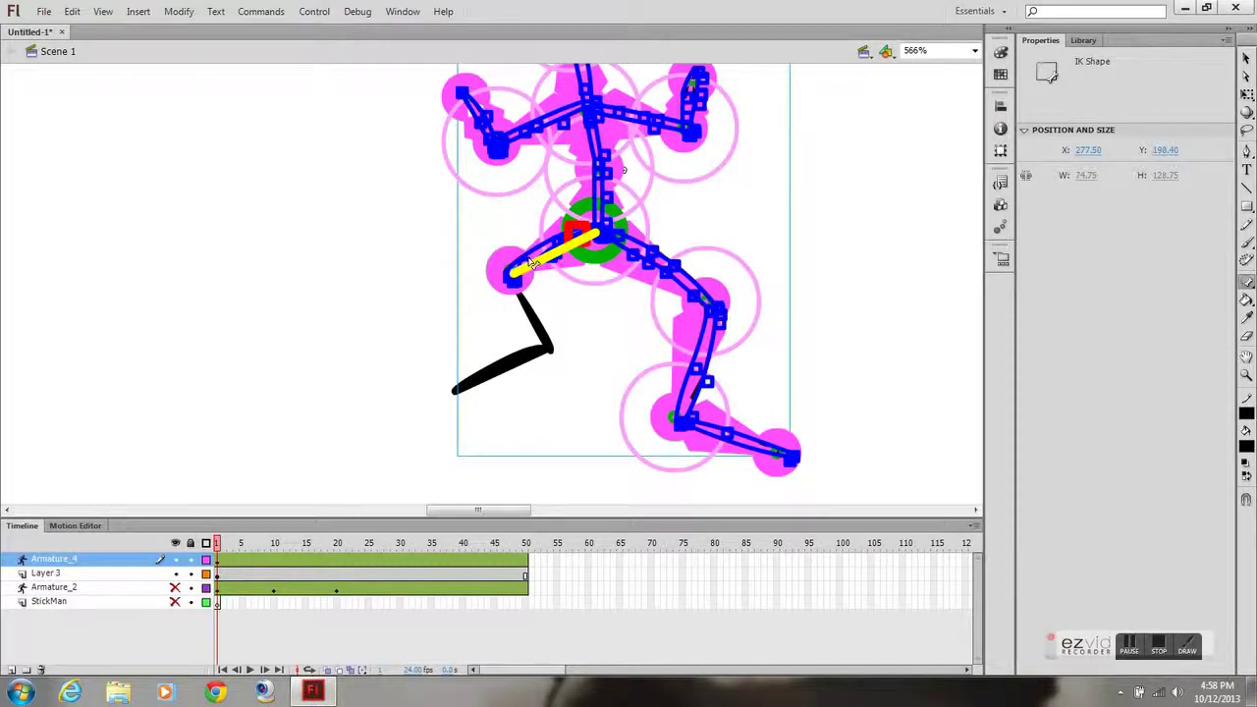
{"action": "left_click", "coordinate": [531, 263]}
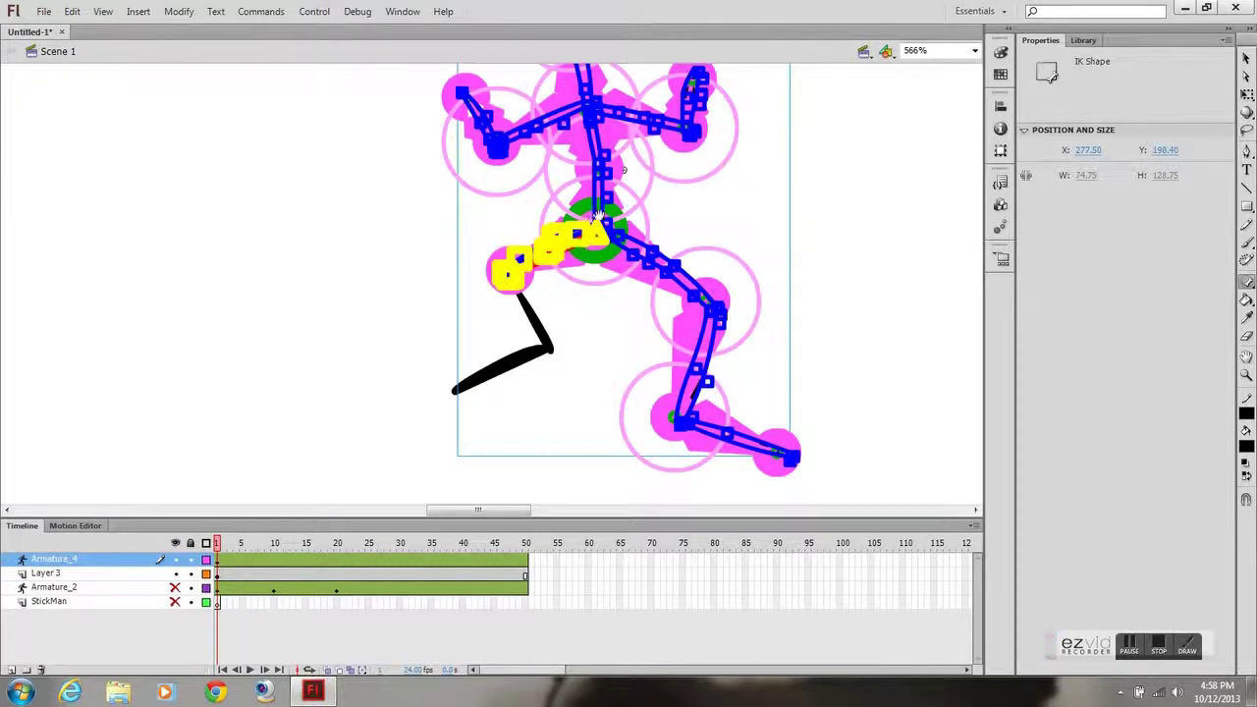
{"action": "left_click_drag", "start_coordinate": [596, 230], "coordinate": [589, 355]}
{"action": "left_click", "coordinate": [498, 282]}
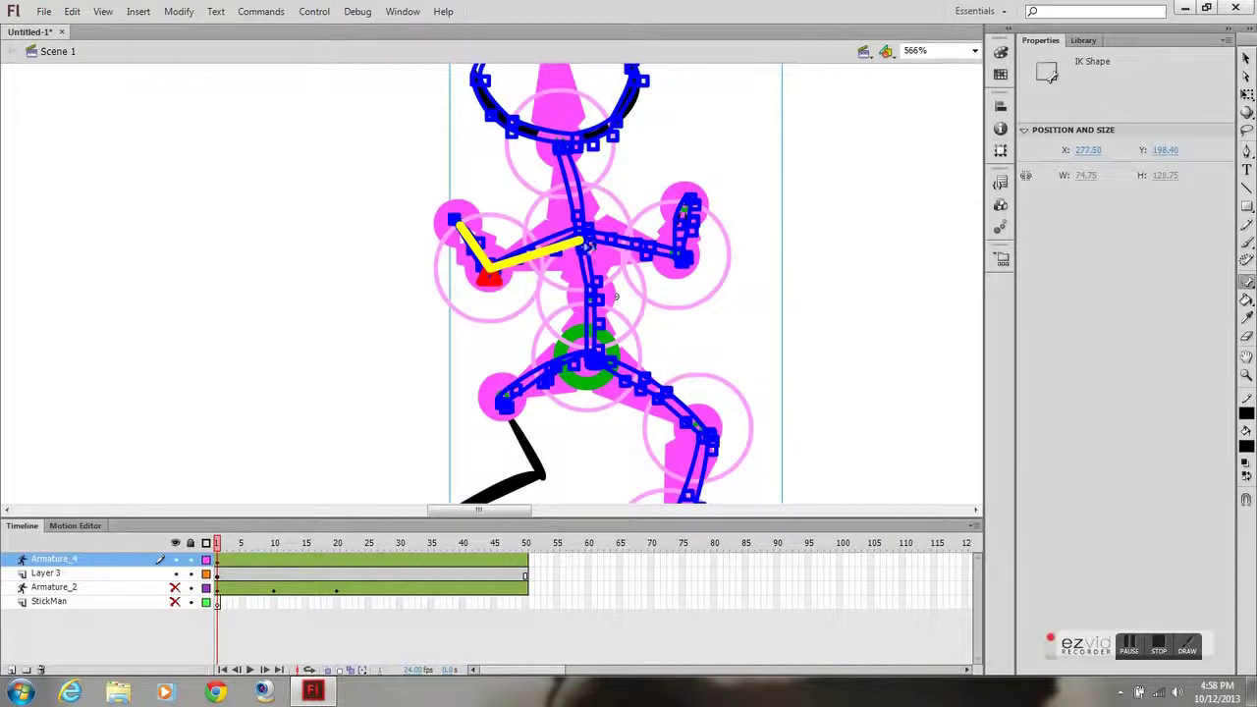
{"action": "left_click", "coordinate": [682, 266]}
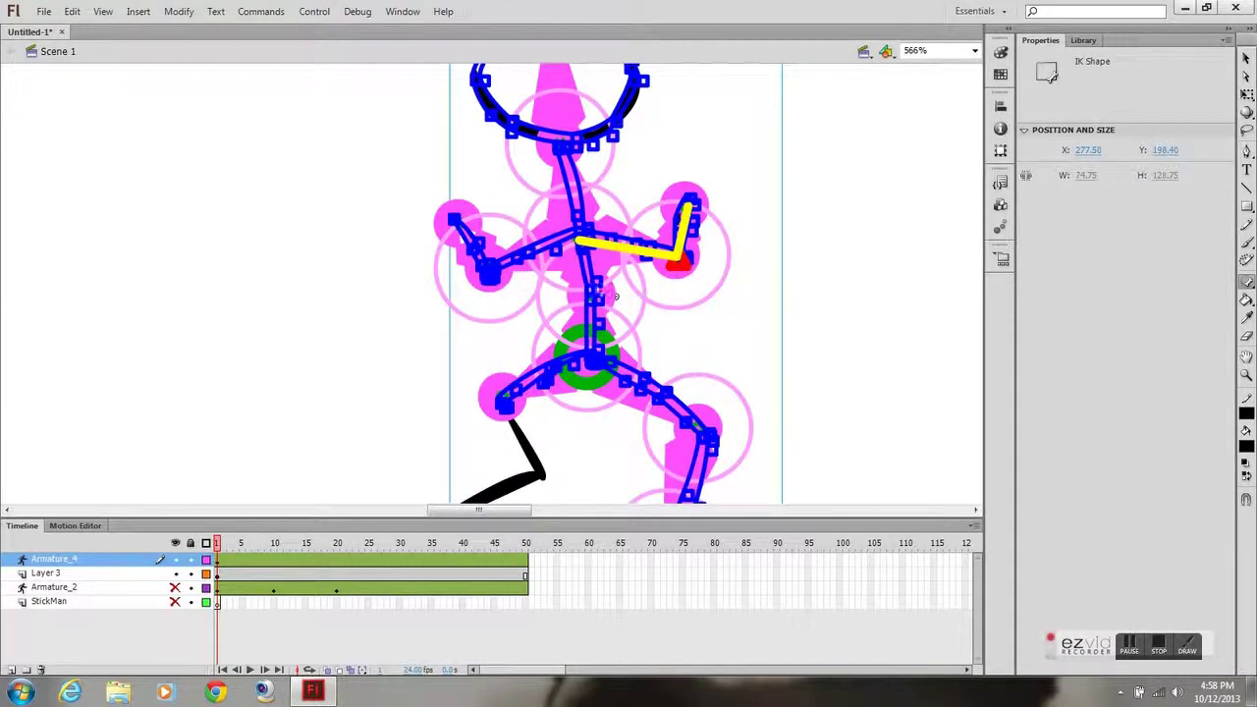
{"action": "left_click_drag", "start_coordinate": [626, 229], "coordinate": [635, 305]}
{"action": "left_click", "coordinate": [572, 231]}
{"action": "left_click", "coordinate": [575, 234]}
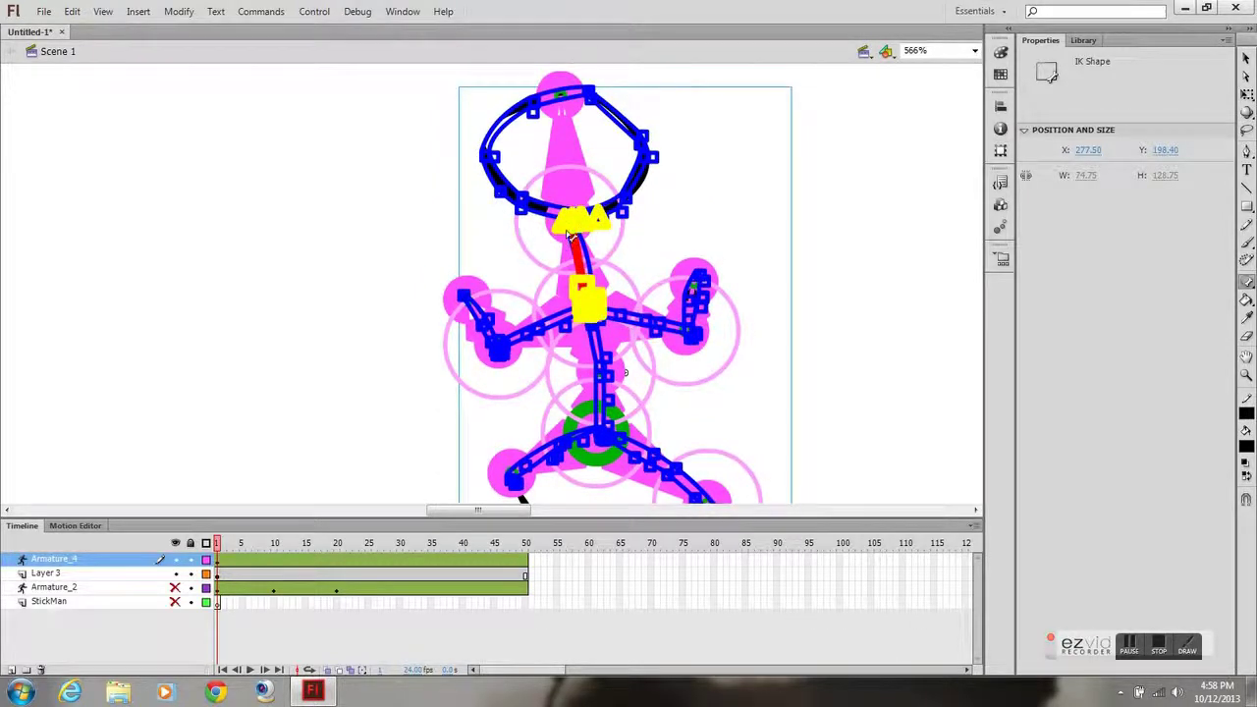
Bind the control points where the neck meets the head to the head bone.
{"action": "left_click", "coordinate": [520, 206]}
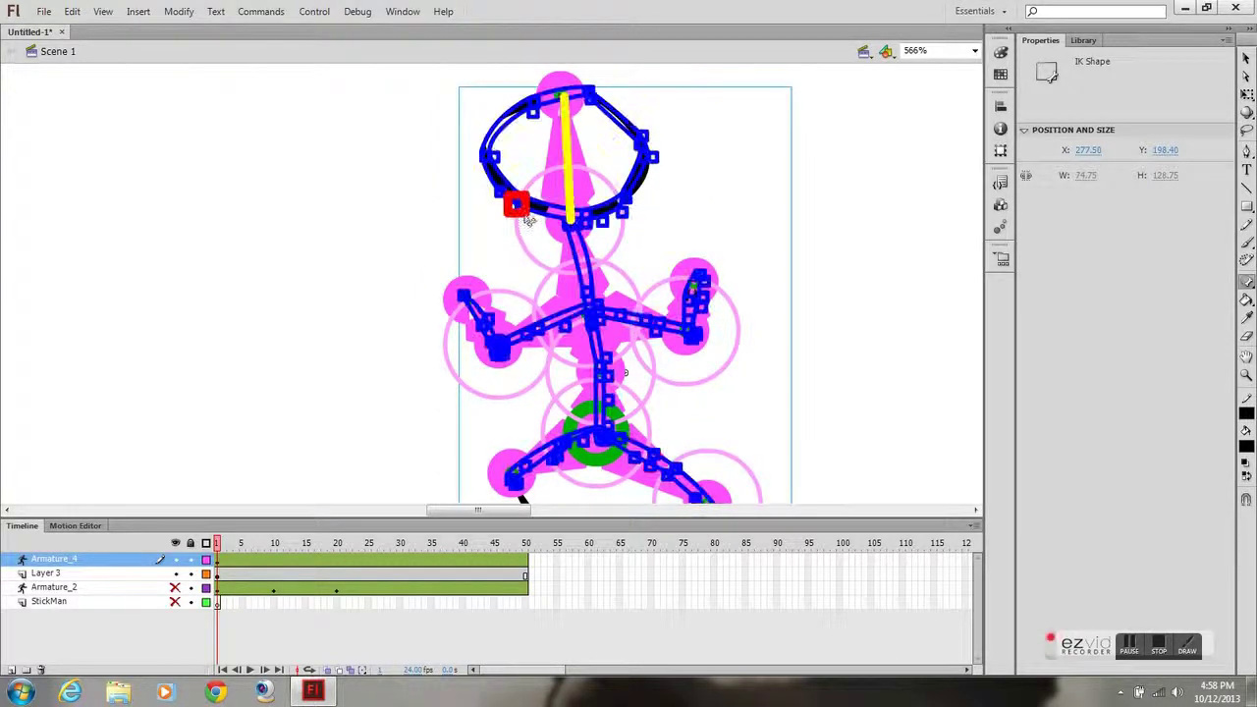
{"action": "left_click", "coordinate": [586, 219]}
{"action": "left_click", "coordinate": [590, 229]}
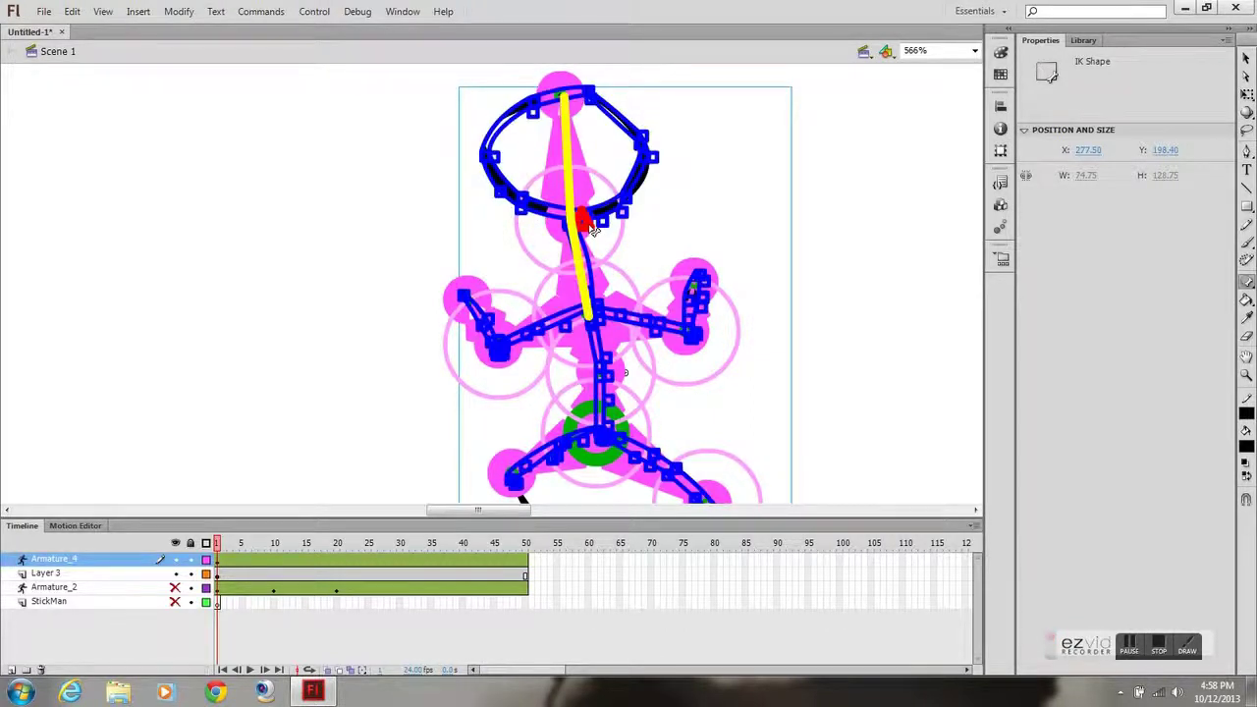
{"action": "left_click", "coordinate": [585, 195]}
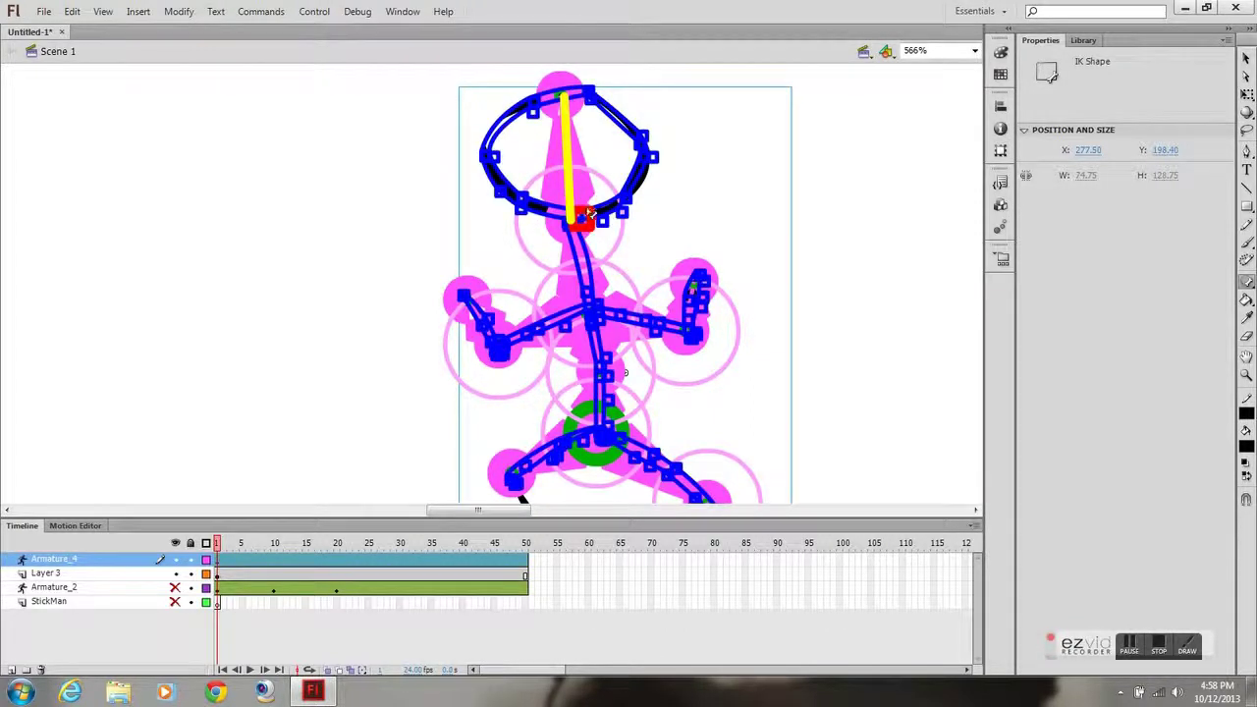
{"action": "left_click", "coordinate": [605, 226]}
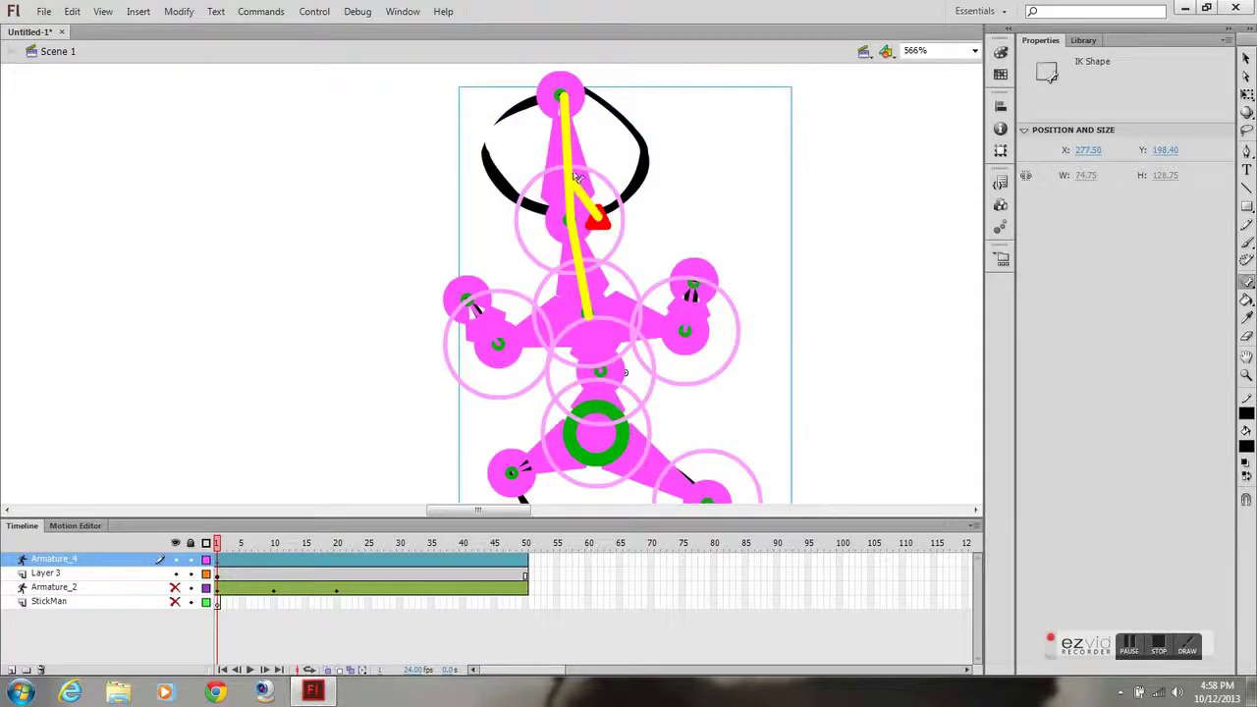
{"action": "left_click", "coordinate": [589, 193]}
{"action": "left_click_drag", "start_coordinate": [616, 207], "coordinate": [578, 188]}
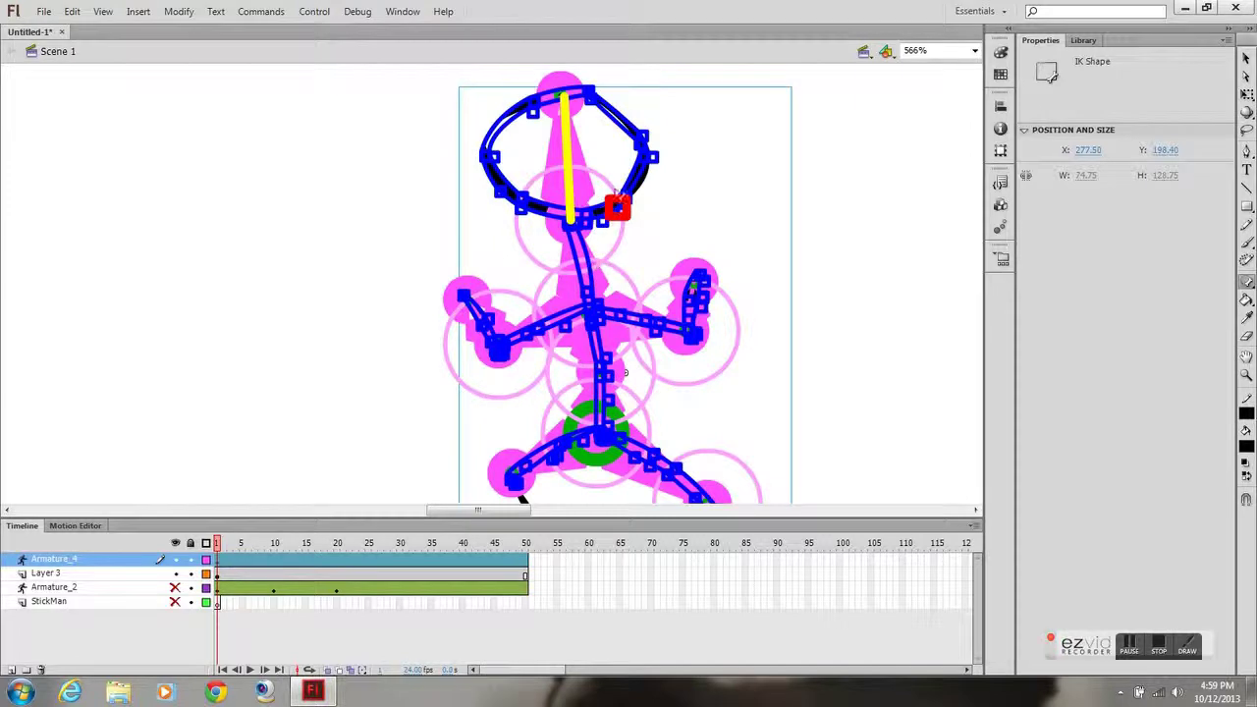
Insert a pose at frame 9 of the Armature_4 layer.
{"action": "left_click", "coordinate": [251, 571]}
{"action": "left_click", "coordinate": [272, 571]}
{"action": "right_click", "coordinate": [271, 572]}
{"action": "left_click", "coordinate": [324, 308]}
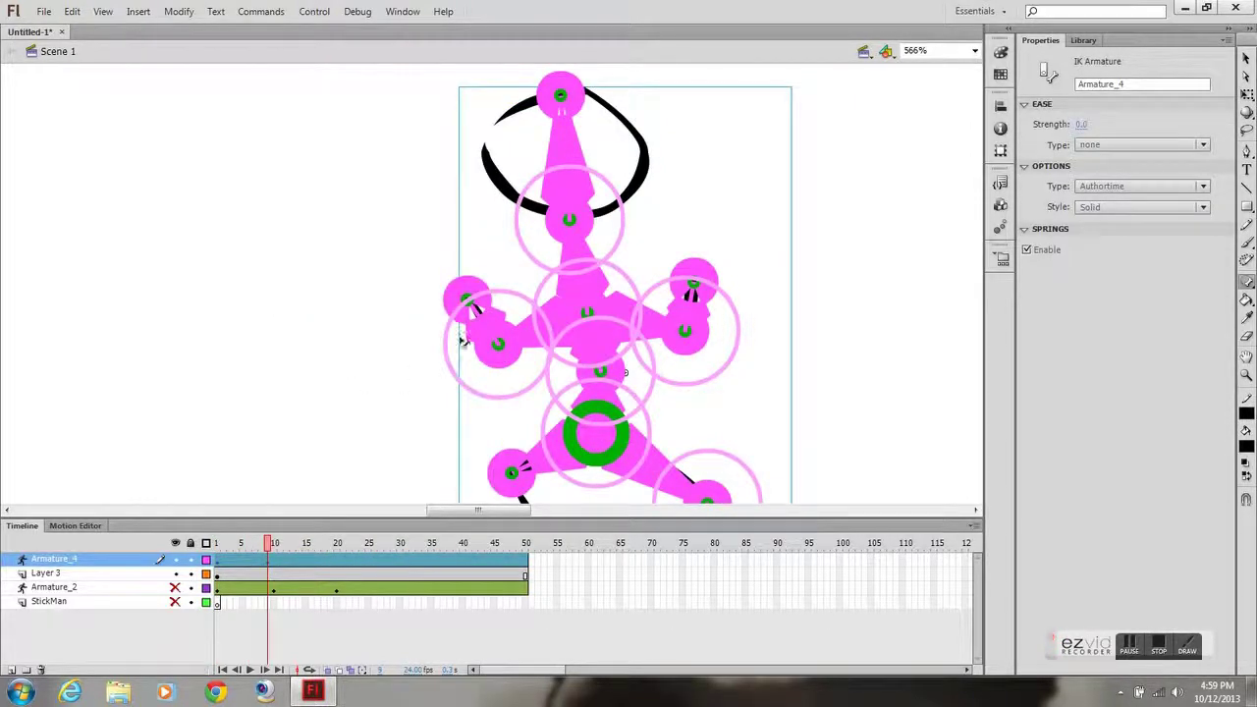
Switch to the Selection tool and pose both forearms outward, roughly in line with the upper arms.
{"action": "left_click", "coordinate": [1245, 58]}
{"action": "left_click_drag", "start_coordinate": [511, 343], "coordinate": [439, 299]}
{"action": "left_click", "coordinate": [448, 284]}
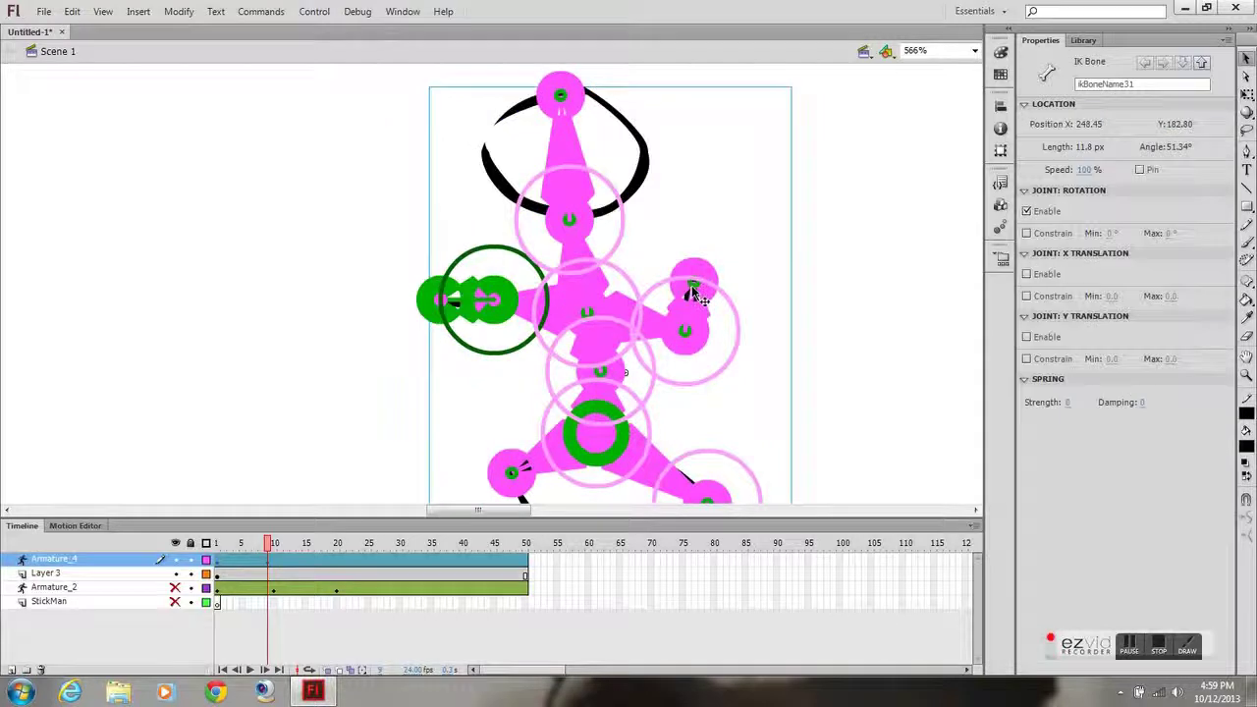
{"action": "left_click", "coordinate": [704, 291]}
{"action": "left_click_drag", "start_coordinate": [703, 291], "coordinate": [746, 320]}
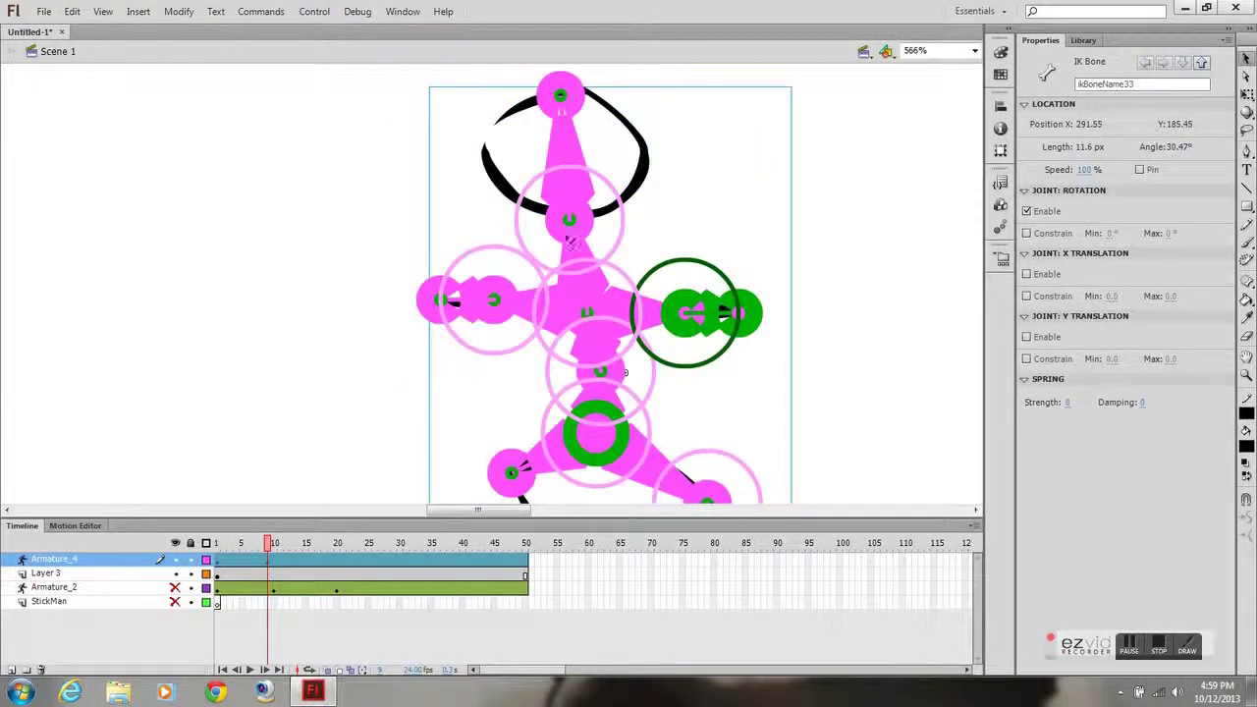
Lean the torso to the right from the chest and tilt the head back to the left.
{"action": "left_click", "coordinate": [594, 321]}
{"action": "left_click_drag", "start_coordinate": [595, 320], "coordinate": [618, 377]}
{"action": "left_click_drag", "start_coordinate": [650, 106], "coordinate": [589, 110]}
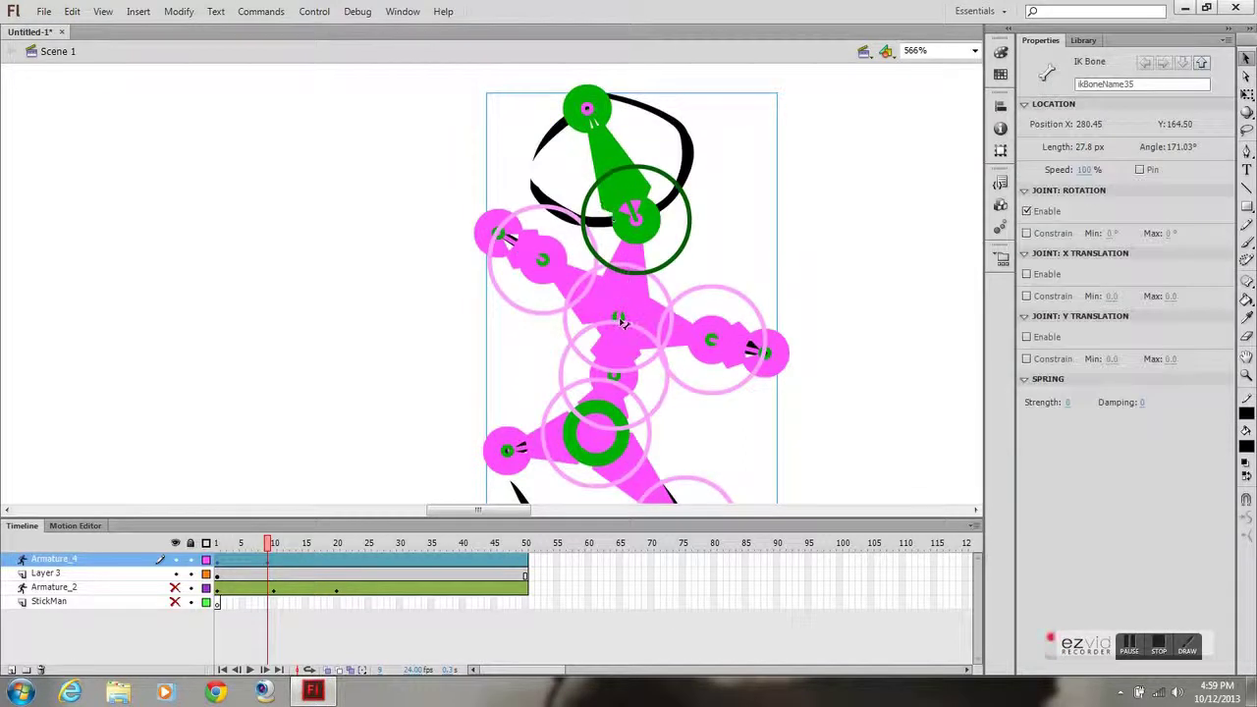
Repose the right leg in frame 9 by moving its knee and lower leg.
{"action": "scroll", "coordinate": [621, 322], "scroll_direction": "down", "scroll_amount": 5}
{"action": "left_click", "coordinate": [721, 312]}
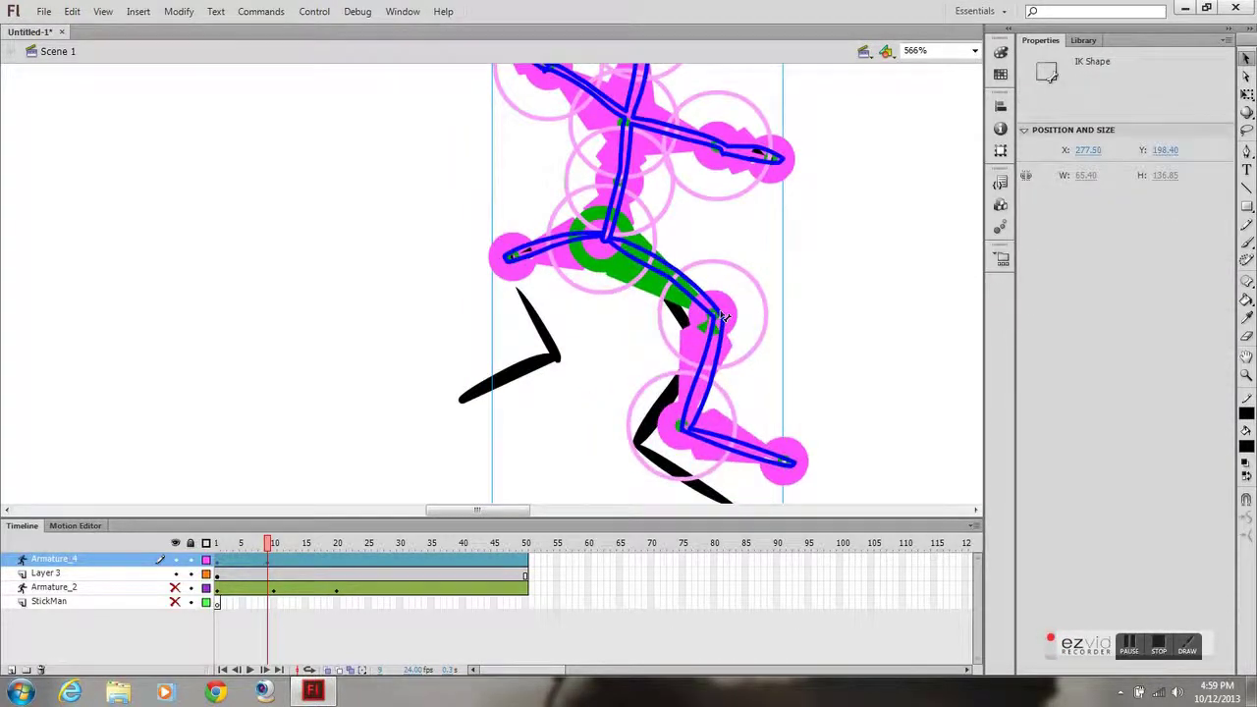
{"action": "left_click_drag", "start_coordinate": [721, 312], "coordinate": [723, 302]}
{"action": "left_click_drag", "start_coordinate": [703, 416], "coordinate": [821, 503]}
{"action": "left_click", "coordinate": [844, 424]}
{"action": "left_click_drag", "start_coordinate": [777, 272], "coordinate": [816, 243]}
Scrub the timeline between frames 1 and 9 to preview the figure's motion.
{"action": "left_click_drag", "start_coordinate": [268, 546], "coordinate": [216, 549]}
{"action": "left_click_drag", "start_coordinate": [555, 265], "coordinate": [431, 412]}
{"action": "key", "text": "ctrl+minus"}
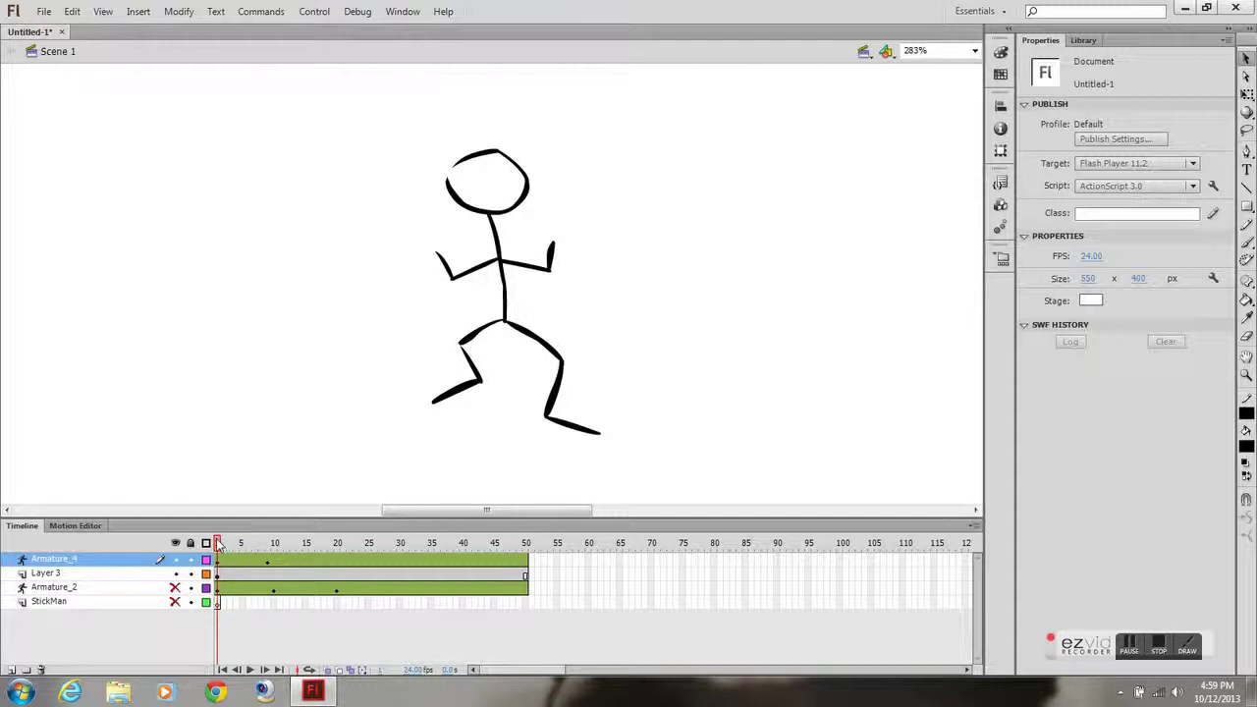
{"action": "left_click_drag", "start_coordinate": [226, 546], "coordinate": [267, 589]}
Use the Bind tool in frame 9 to bind the control points along the torso's right edge to the right thigh bone.
{"action": "key", "text": "ctrl+equal"}
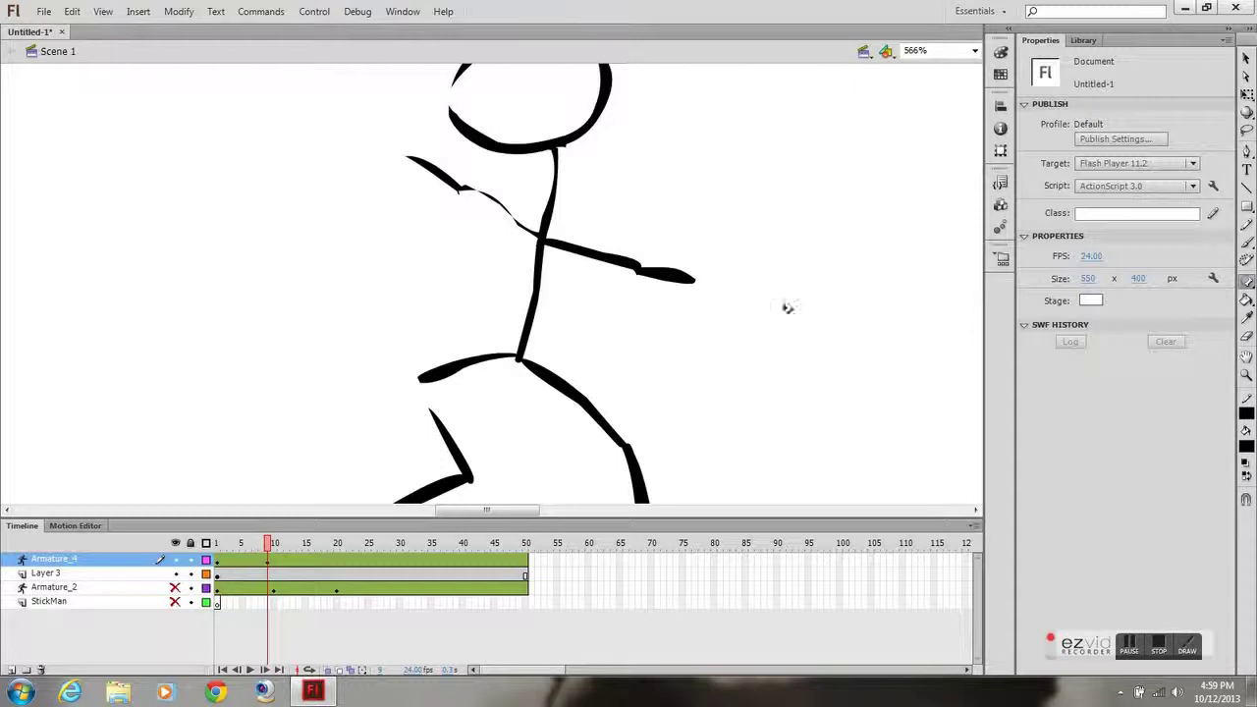
{"action": "left_click", "coordinate": [549, 246]}
{"action": "left_click", "coordinate": [550, 200]}
{"action": "left_click", "coordinate": [547, 290]}
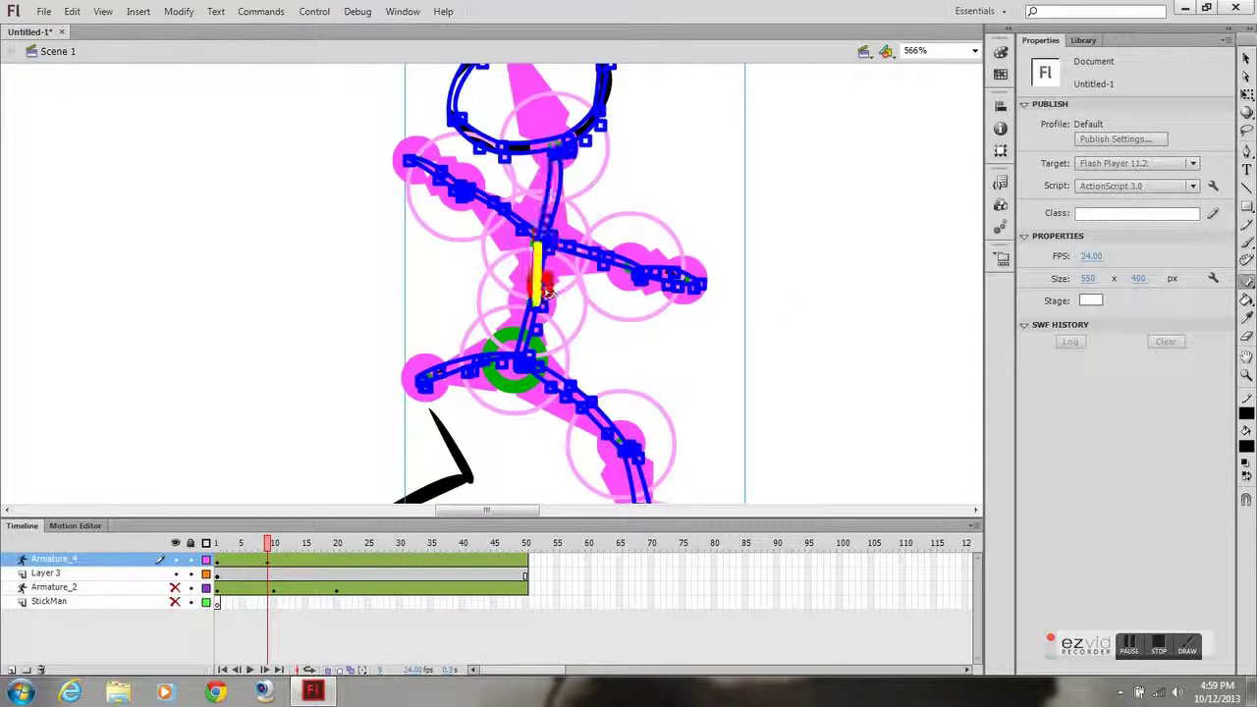
{"action": "left_click", "coordinate": [546, 338]}
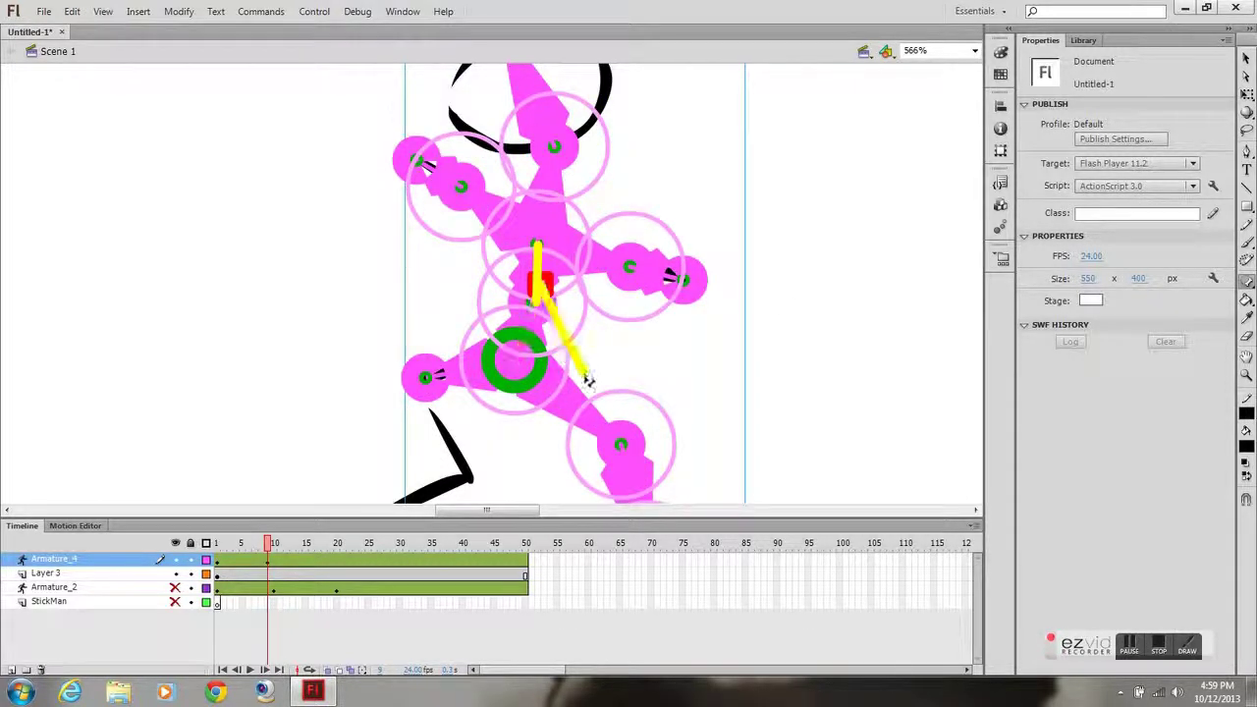
{"action": "left_click_drag", "start_coordinate": [587, 419], "coordinate": [588, 418]}
{"action": "left_click", "coordinate": [526, 330]}
{"action": "left_click_drag", "start_coordinate": [531, 325], "coordinate": [581, 395]}
{"action": "left_click", "coordinate": [584, 413]}
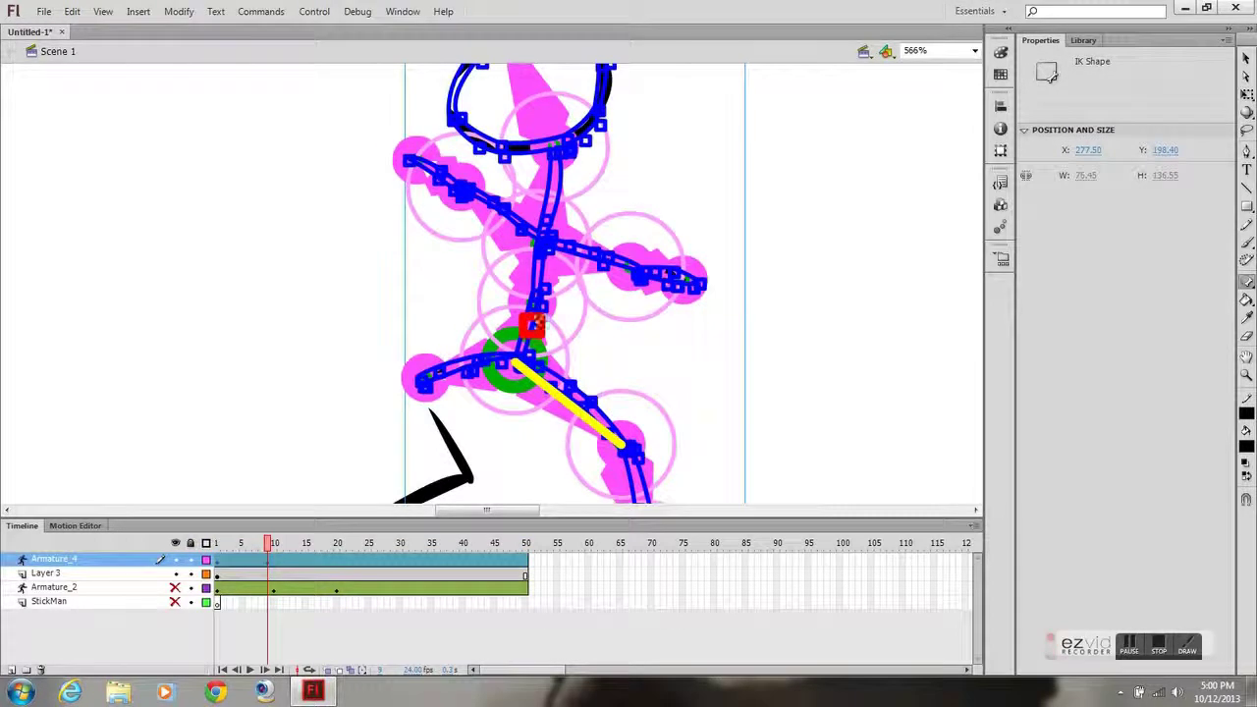
Bind the control point under the right elbow to the right thigh bone.
{"action": "left_click", "coordinate": [638, 279]}
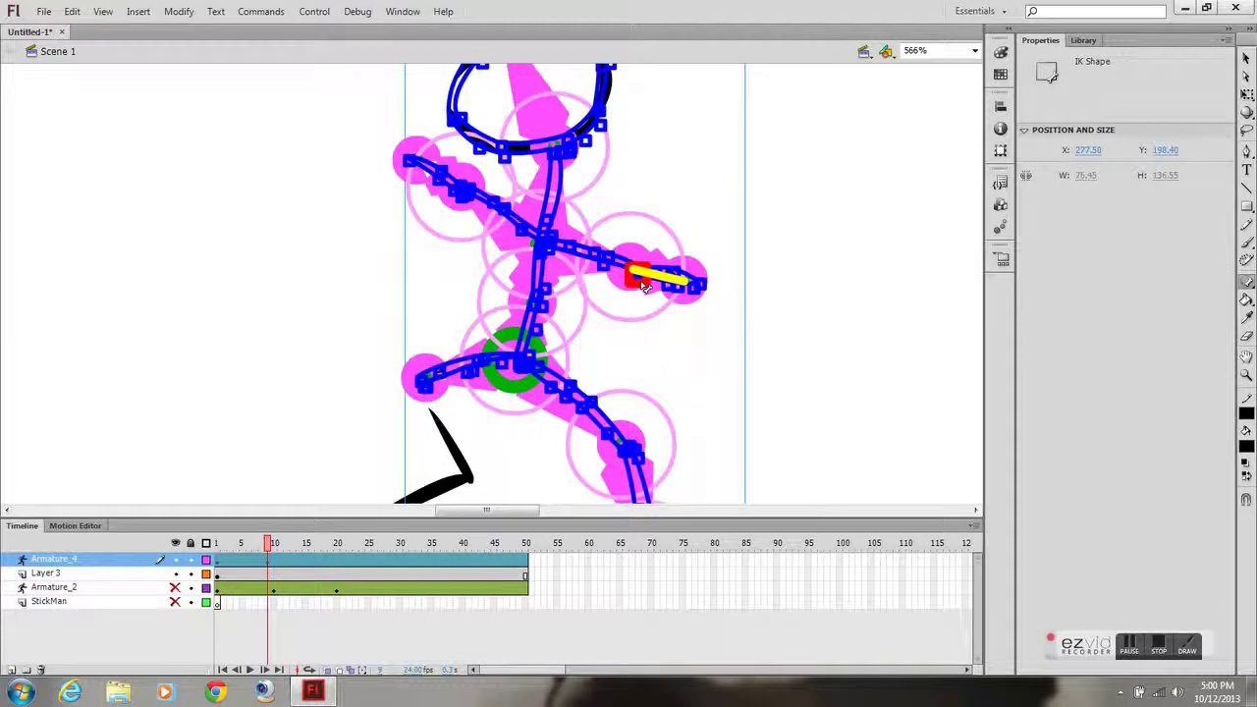
{"action": "left_click_drag", "start_coordinate": [638, 278], "coordinate": [573, 402]}
{"action": "left_click", "coordinate": [577, 411]}
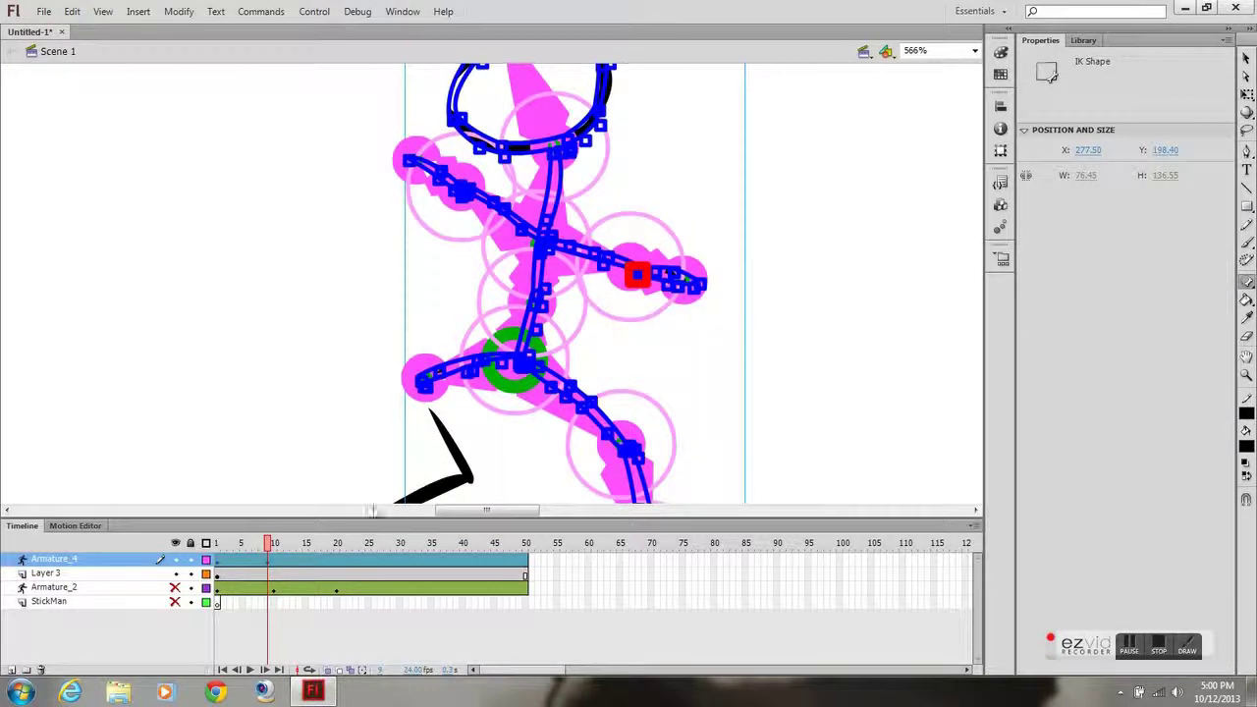
Scrub the timeline back to frame 1 and examine how the rebound points affect the torso and right elbow.
{"action": "left_click_drag", "start_coordinate": [267, 545], "coordinate": [180, 587]}
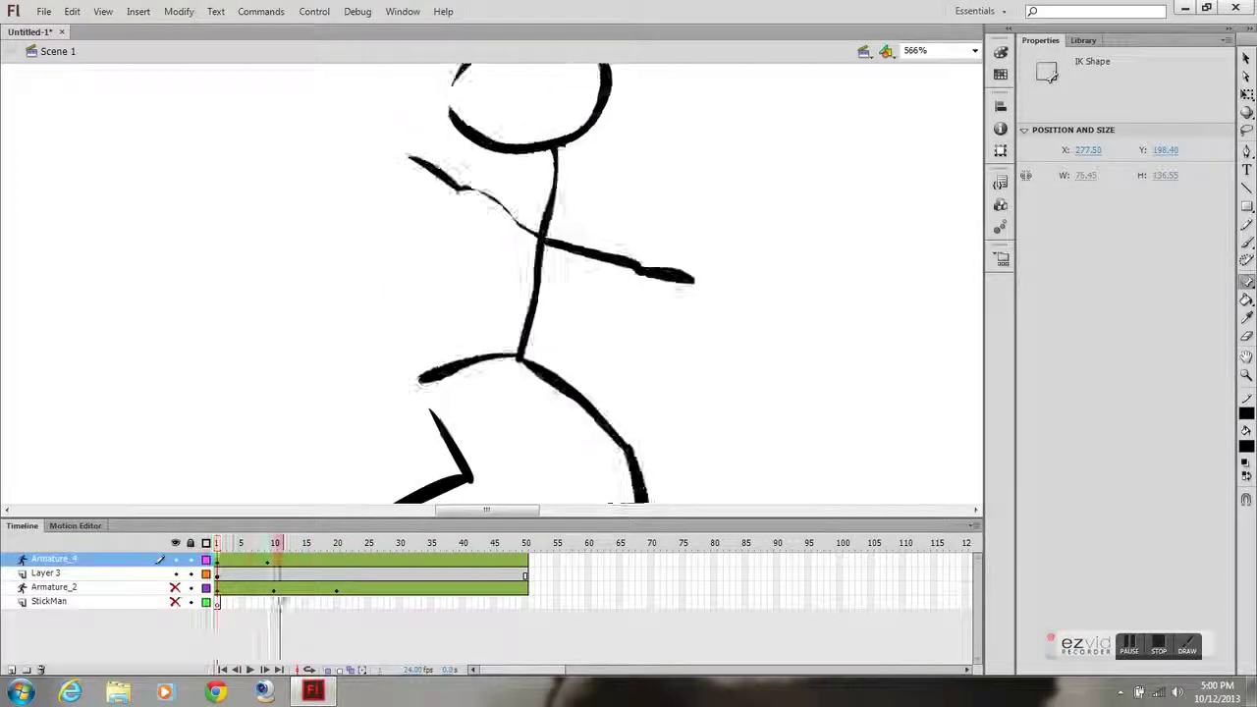
{"action": "left_click", "coordinate": [583, 171]}
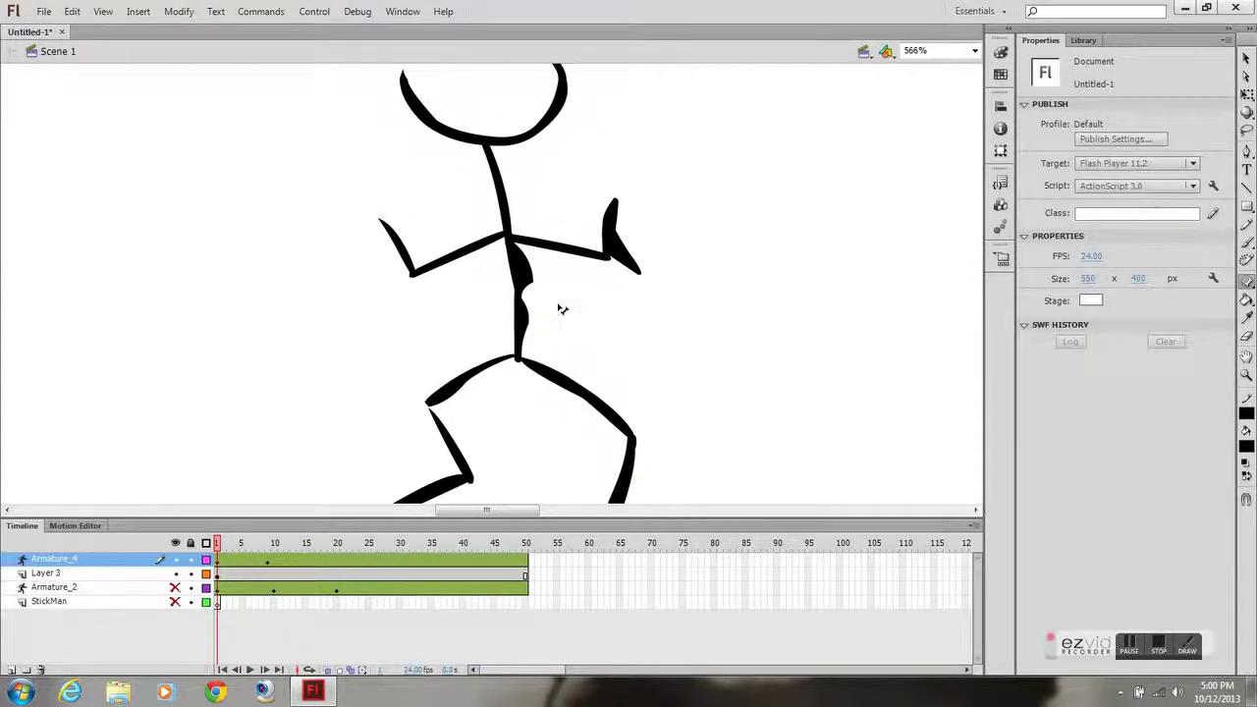
{"action": "left_click_drag", "start_coordinate": [469, 249], "coordinate": [484, 276]}
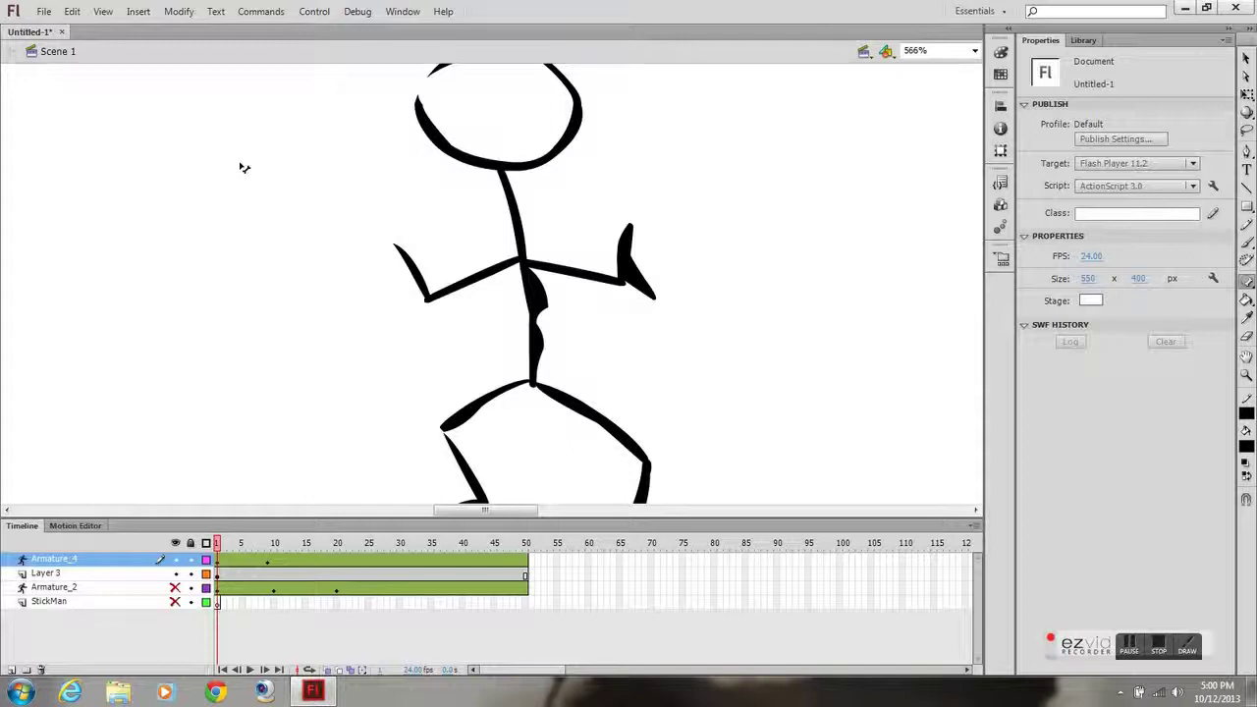
{"action": "left_click", "coordinate": [1160, 648]}
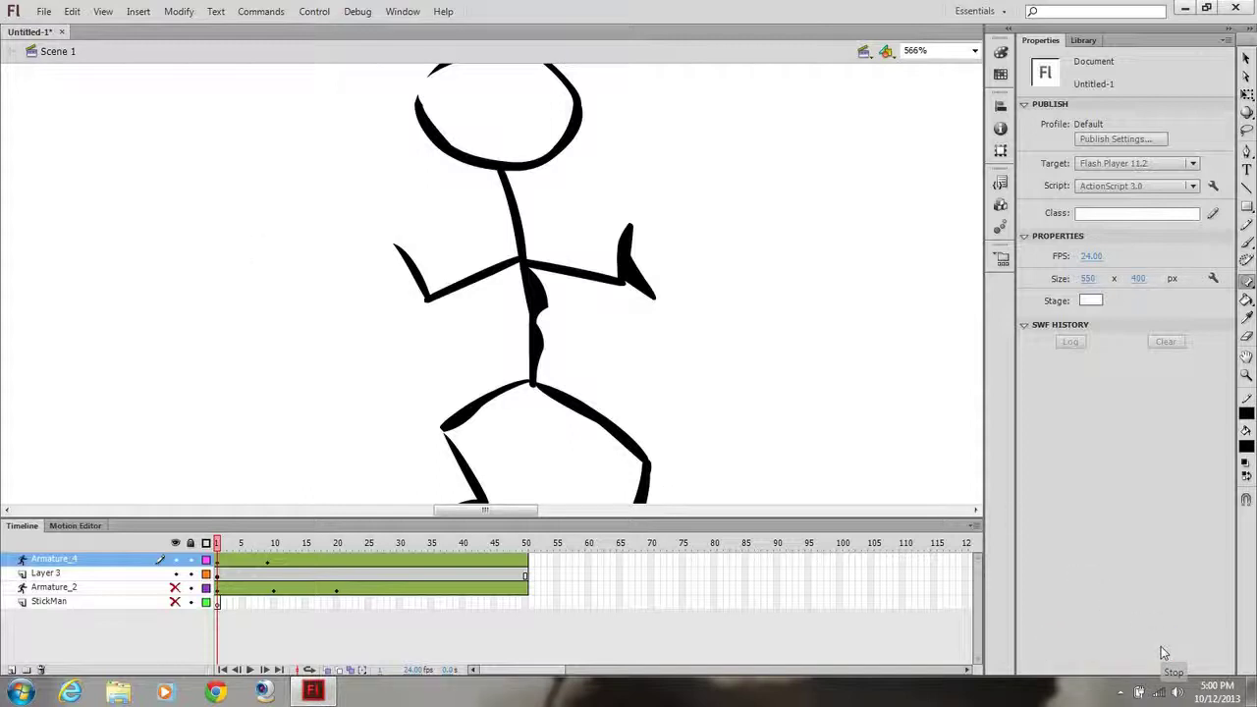